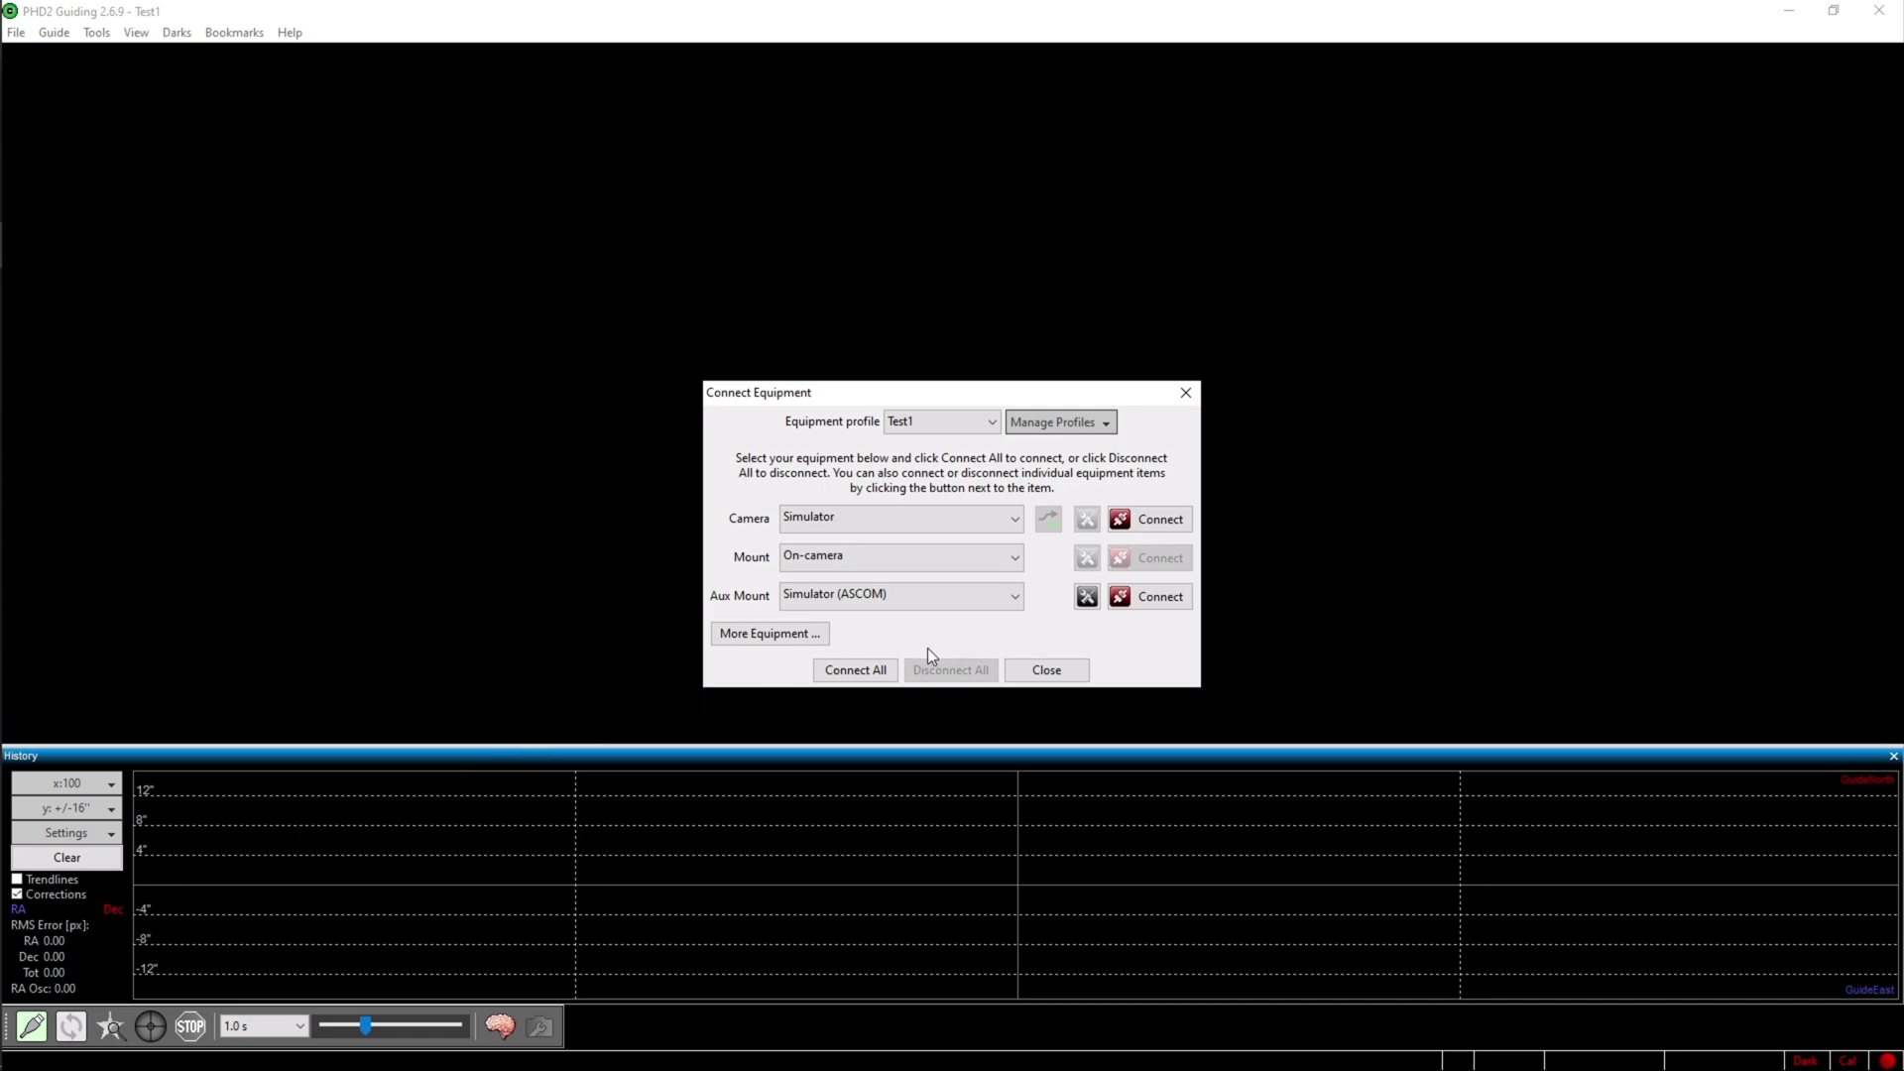
- Connect all equipment, loop exposures, auto-select a guide star and start calibrating and guiding
{"action": "left_click", "coordinate": [855, 670]}
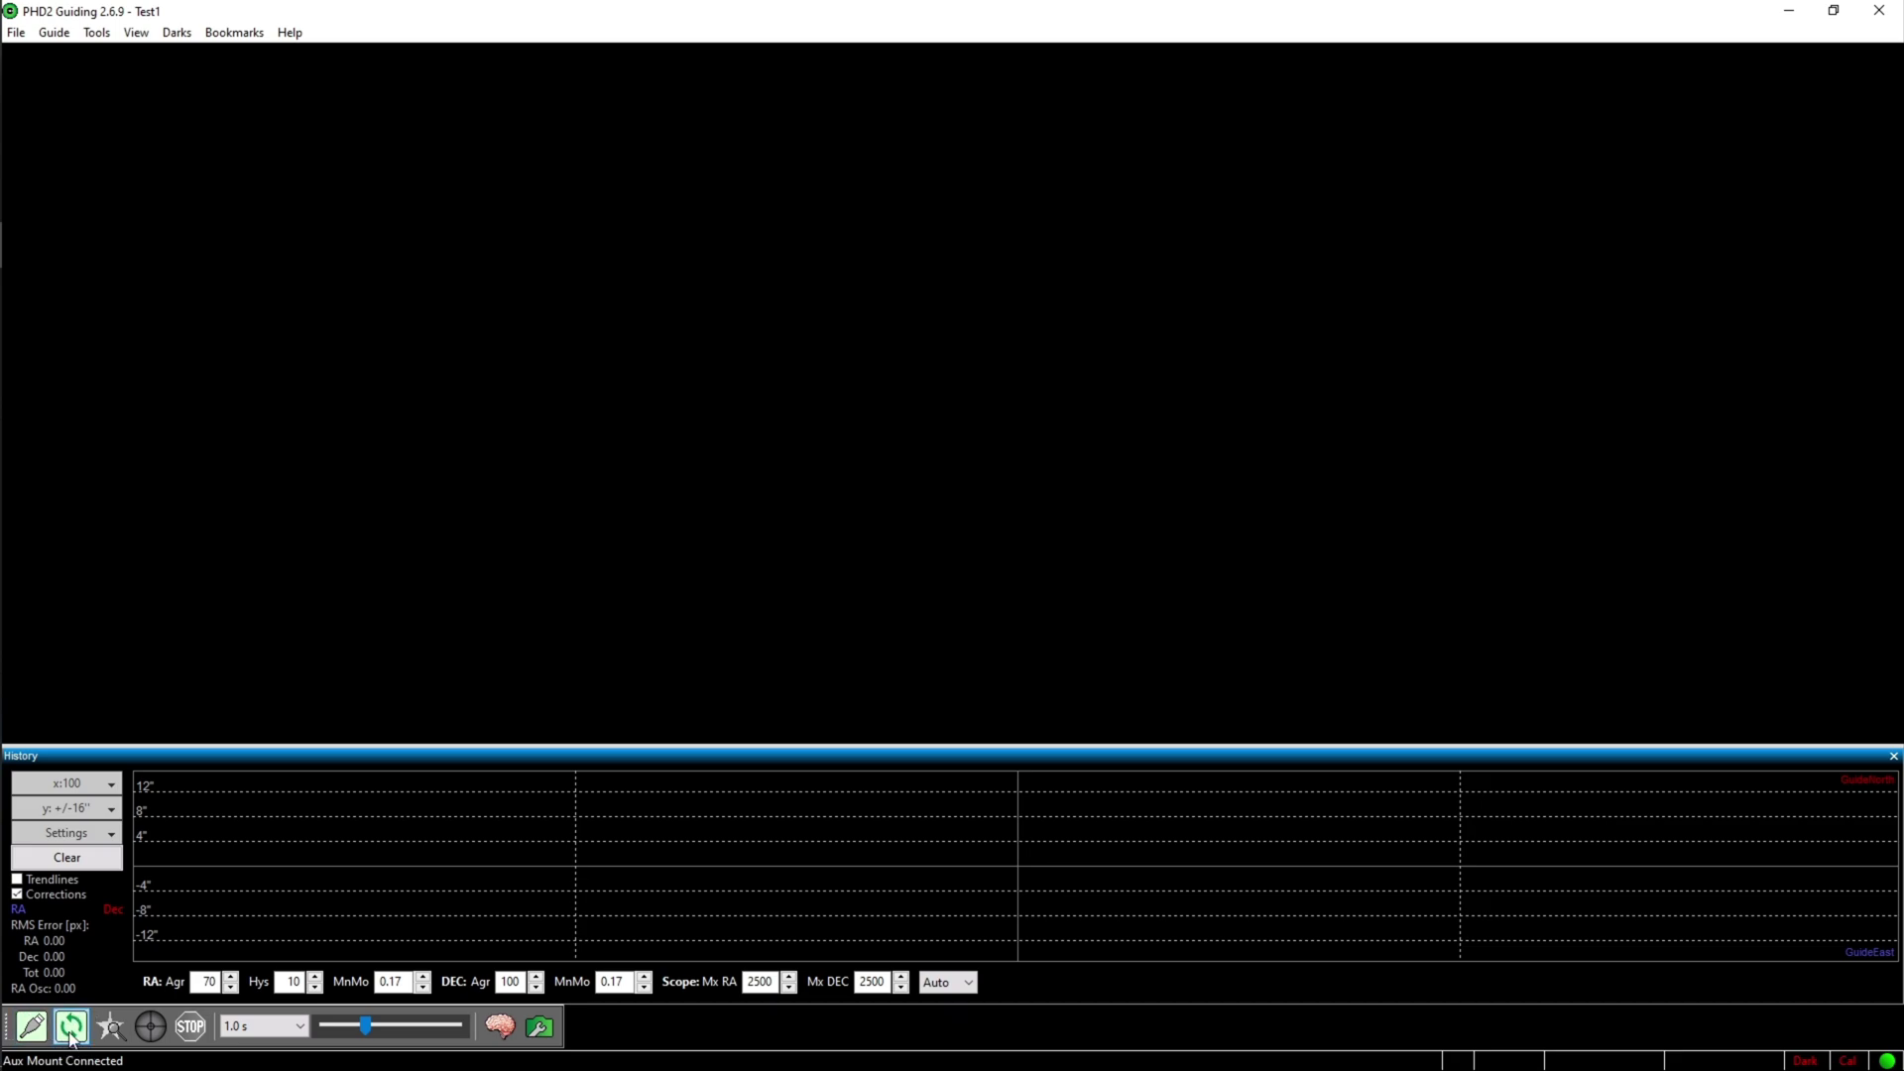
{"action": "left_click", "coordinate": [76, 1036]}
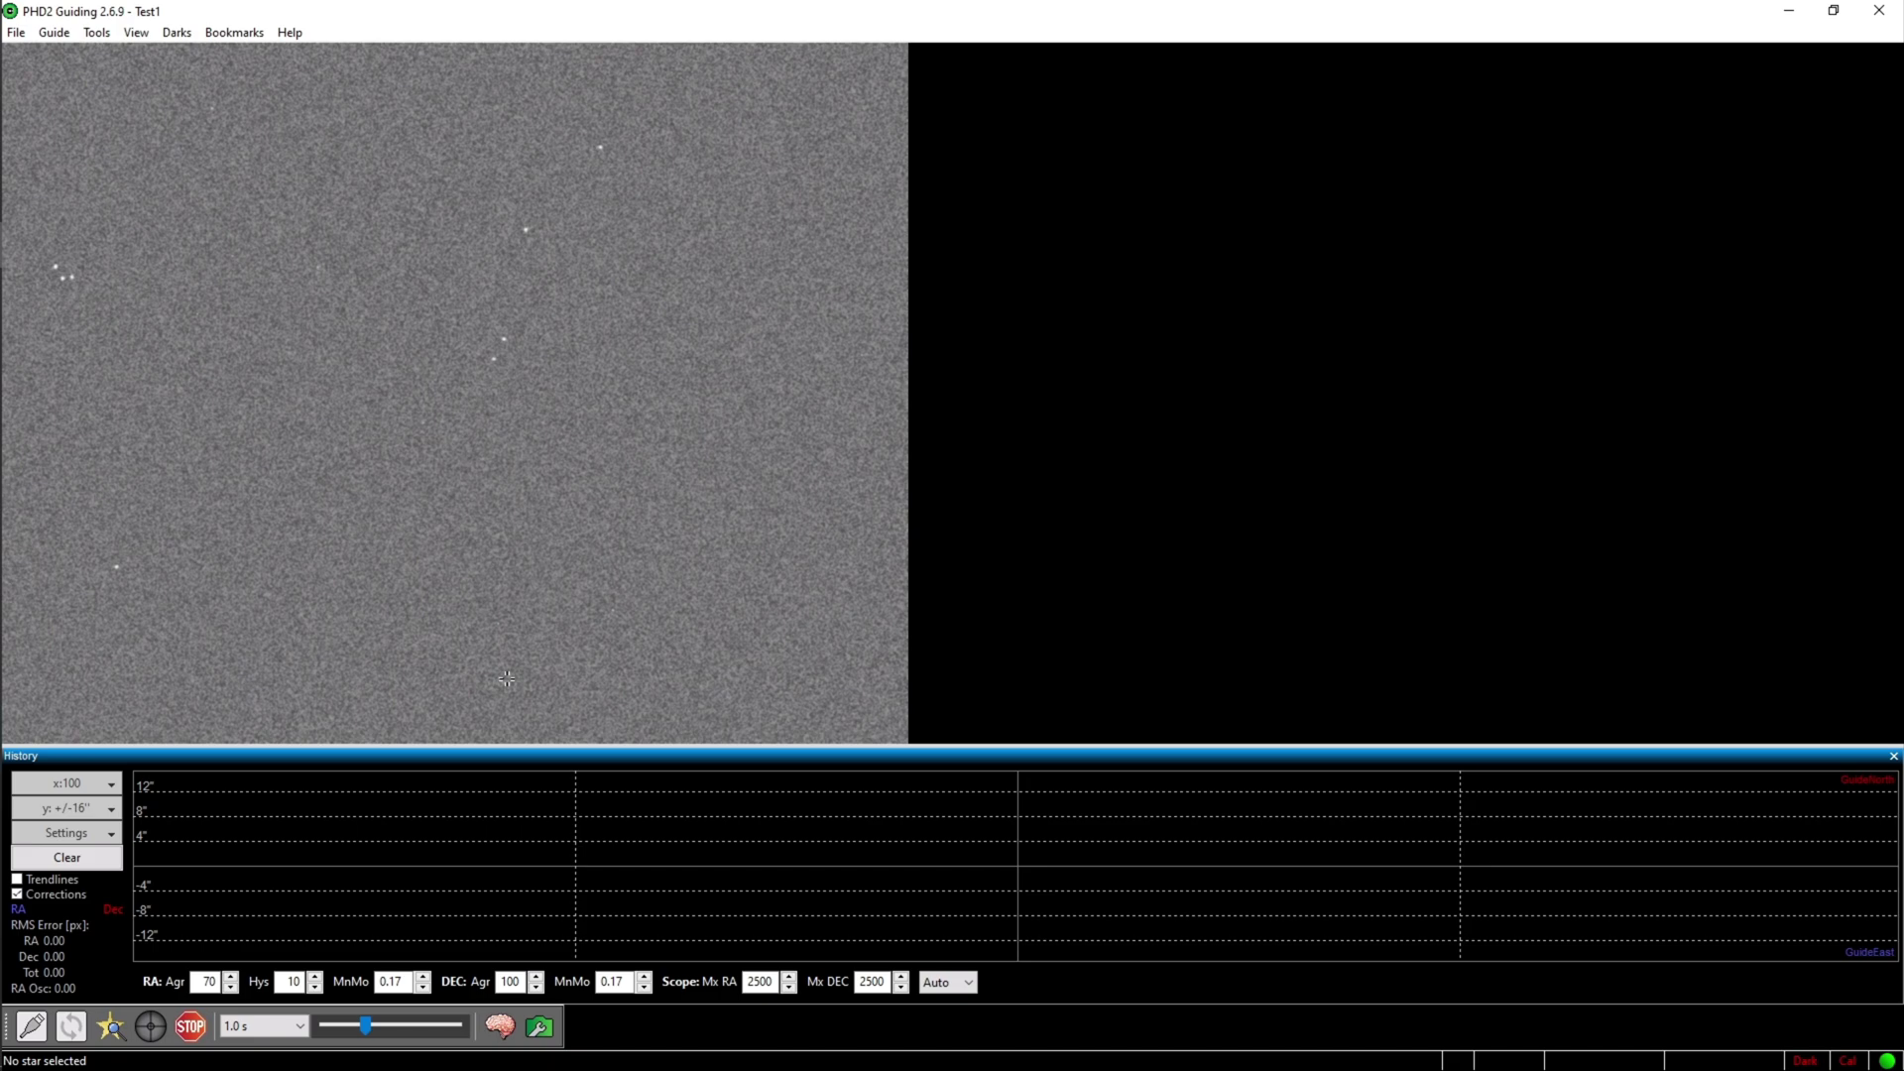
{"action": "left_click", "coordinate": [506, 338]}
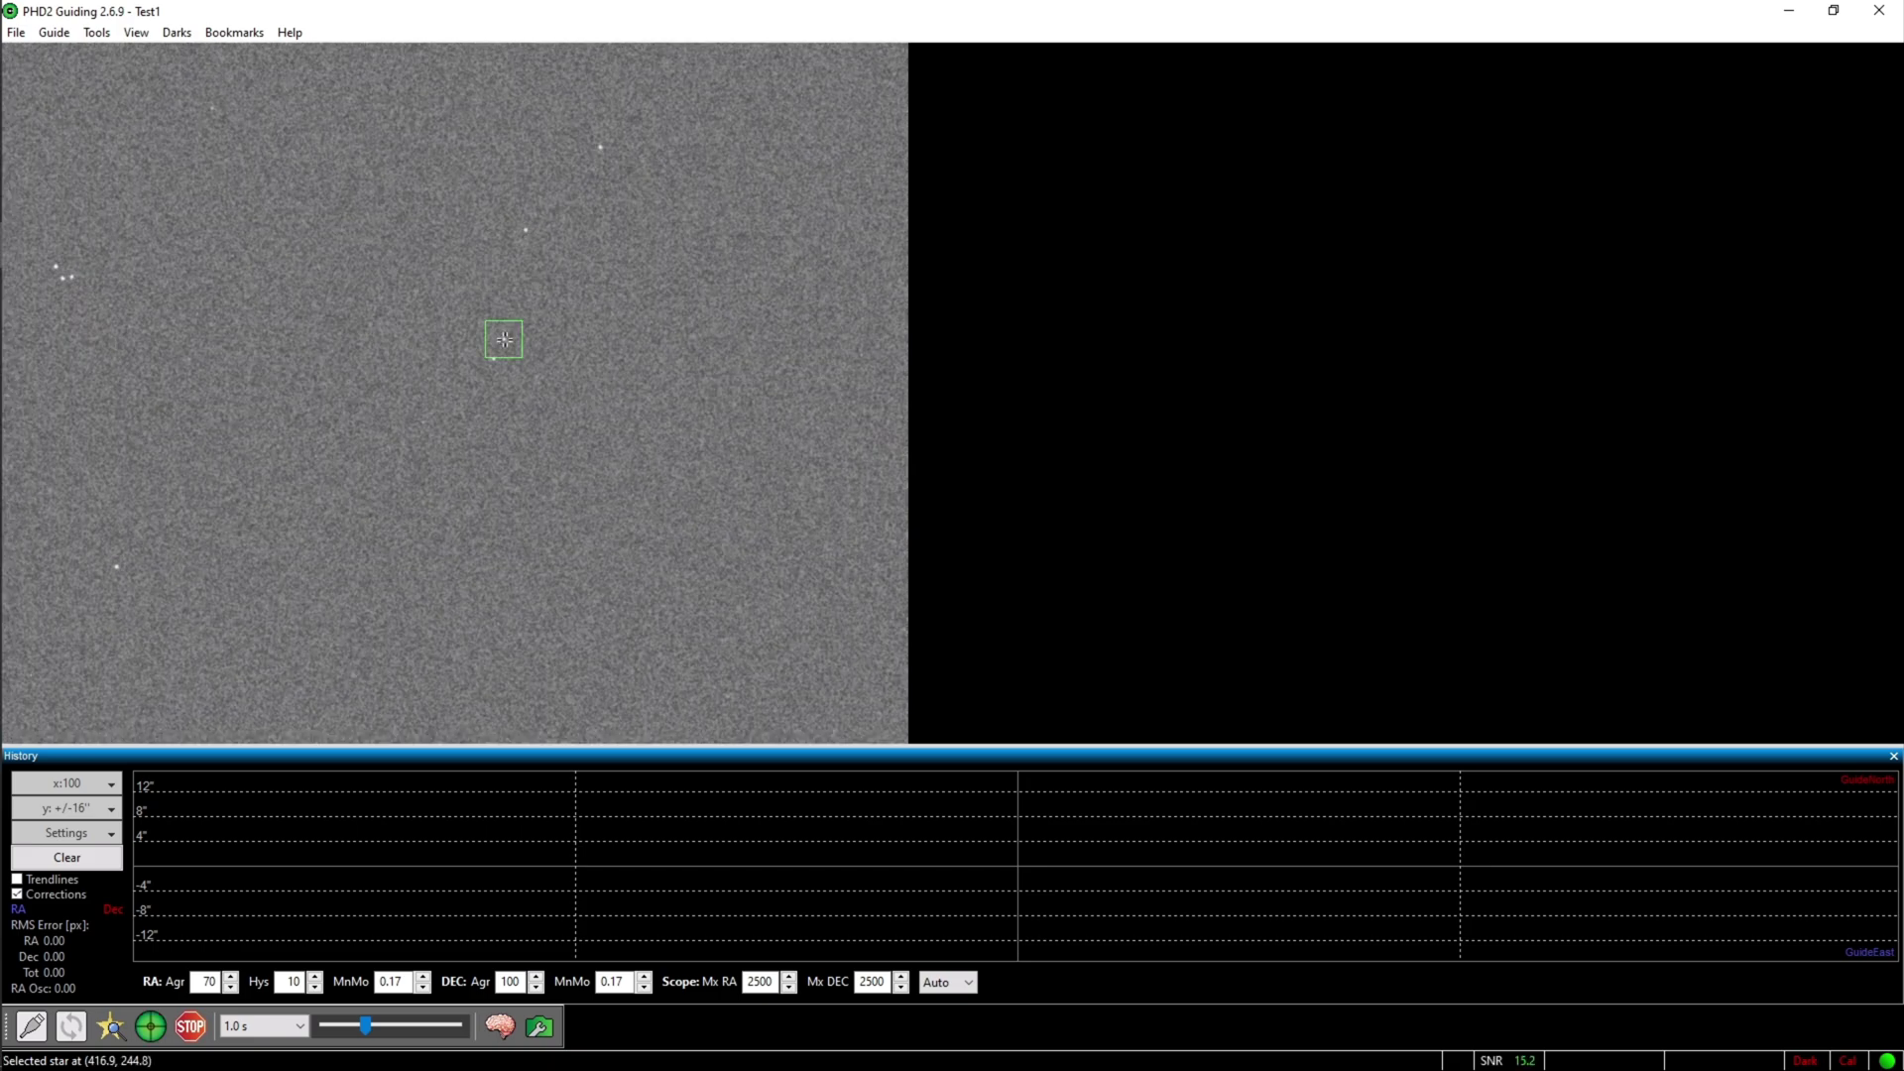
{"action": "left_click", "coordinate": [525, 229]}
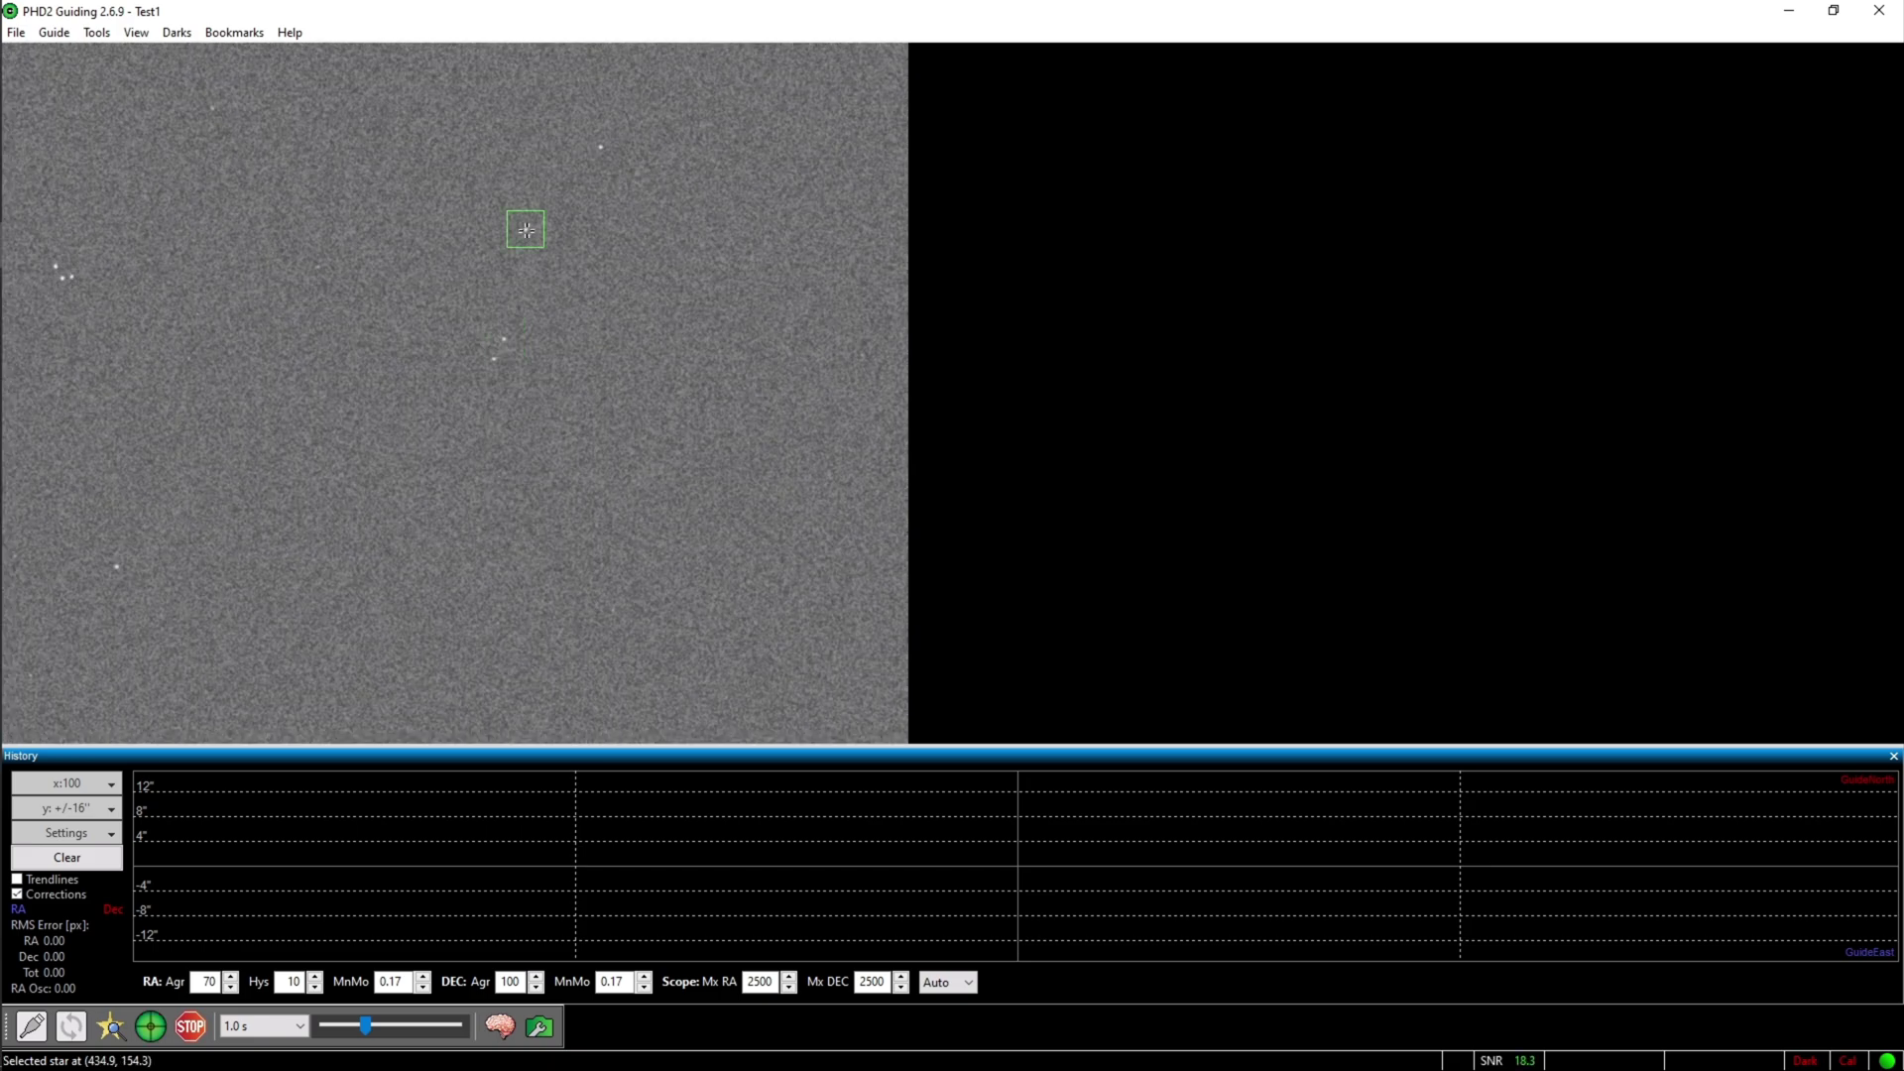
{"action": "left_click", "coordinate": [111, 1029]}
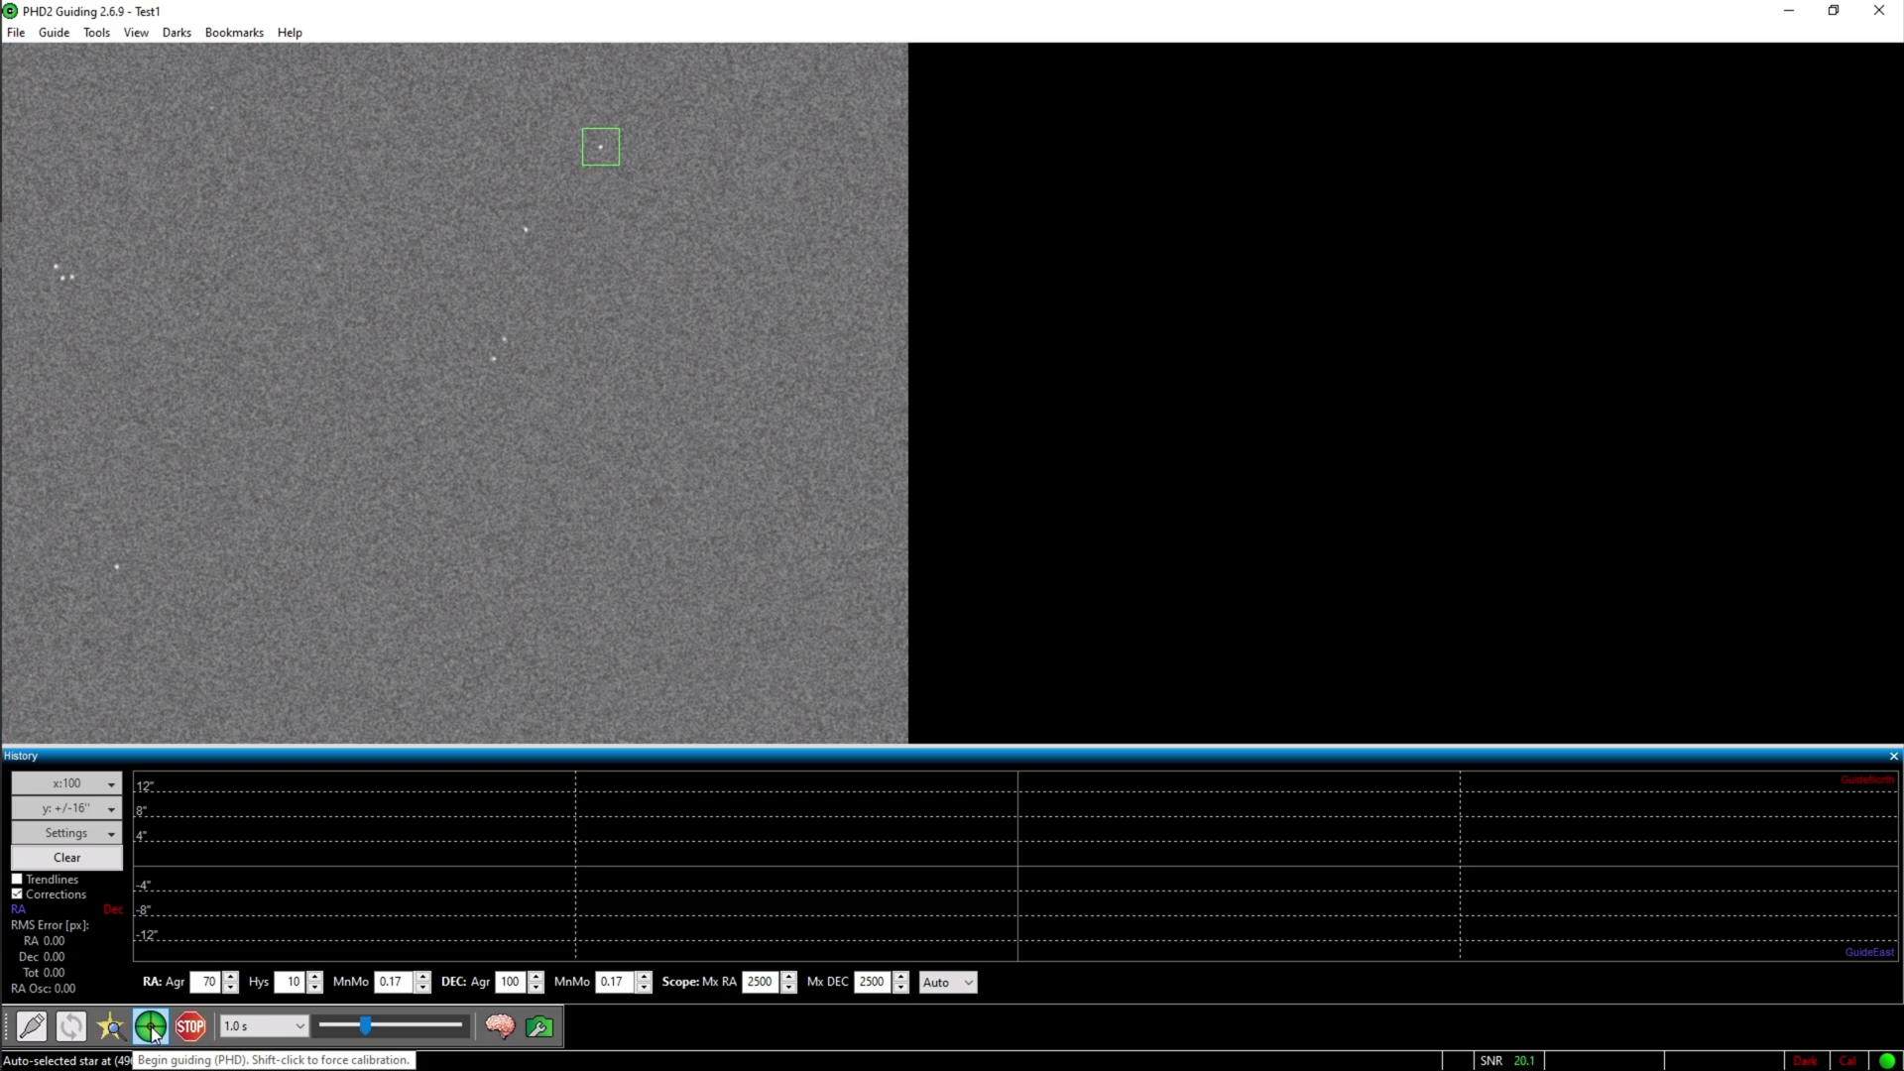
{"action": "left_click", "coordinate": [151, 1027]}
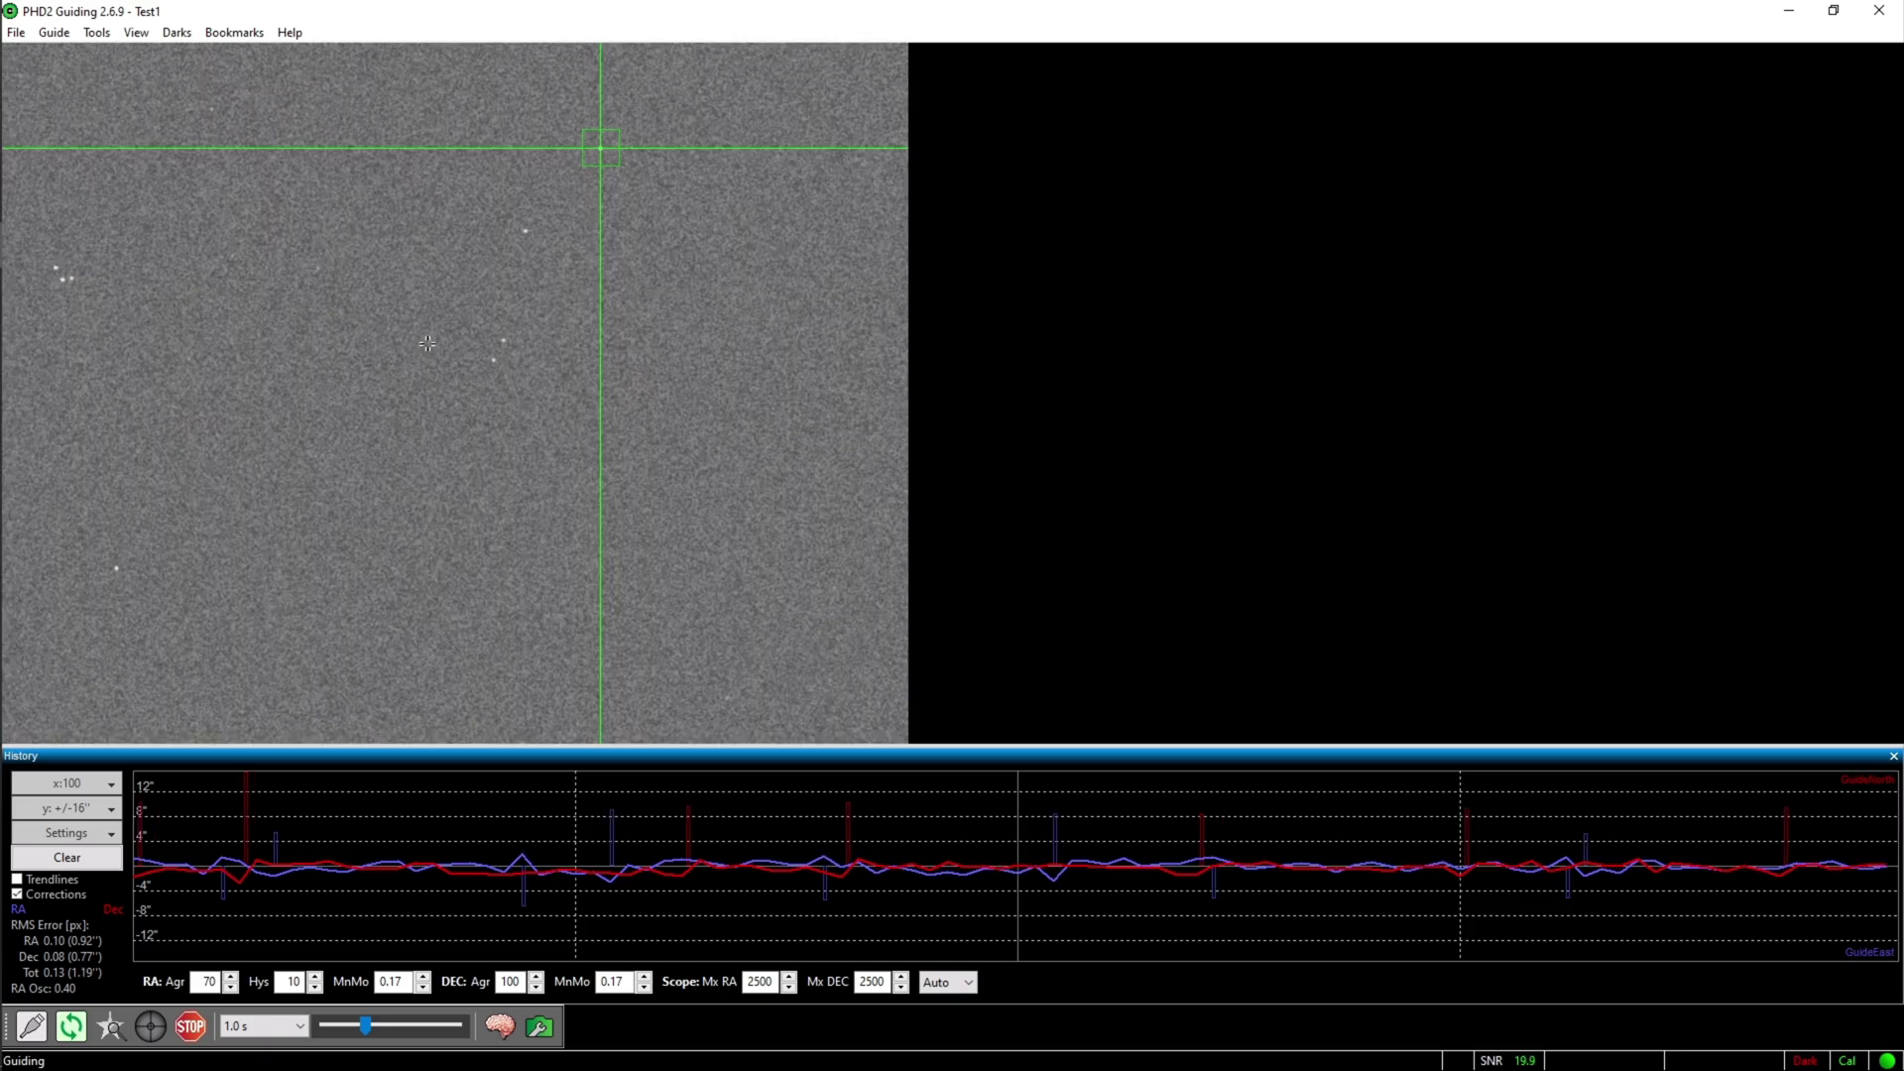
- Open the Drift Align tool from Tools and move its window to the right
{"action": "left_click", "coordinate": [96, 33]}
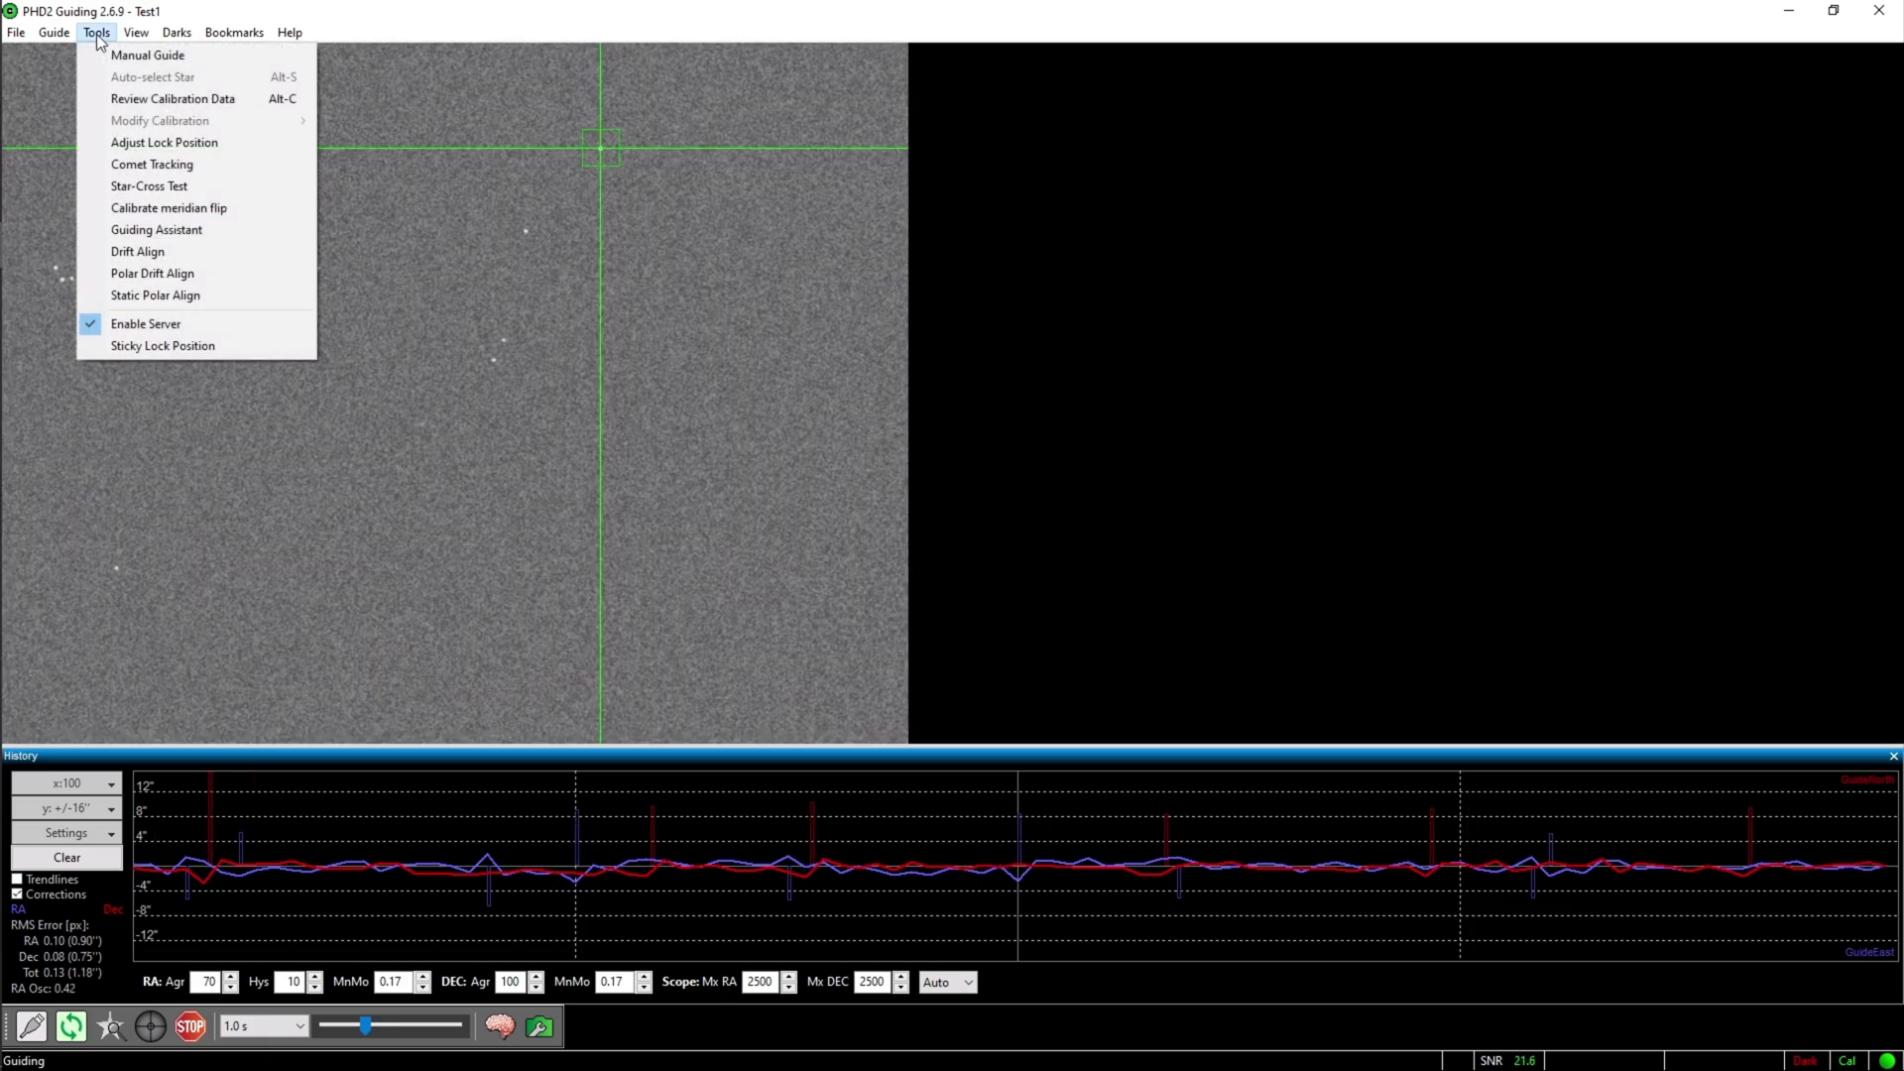
{"action": "left_click", "coordinate": [171, 251]}
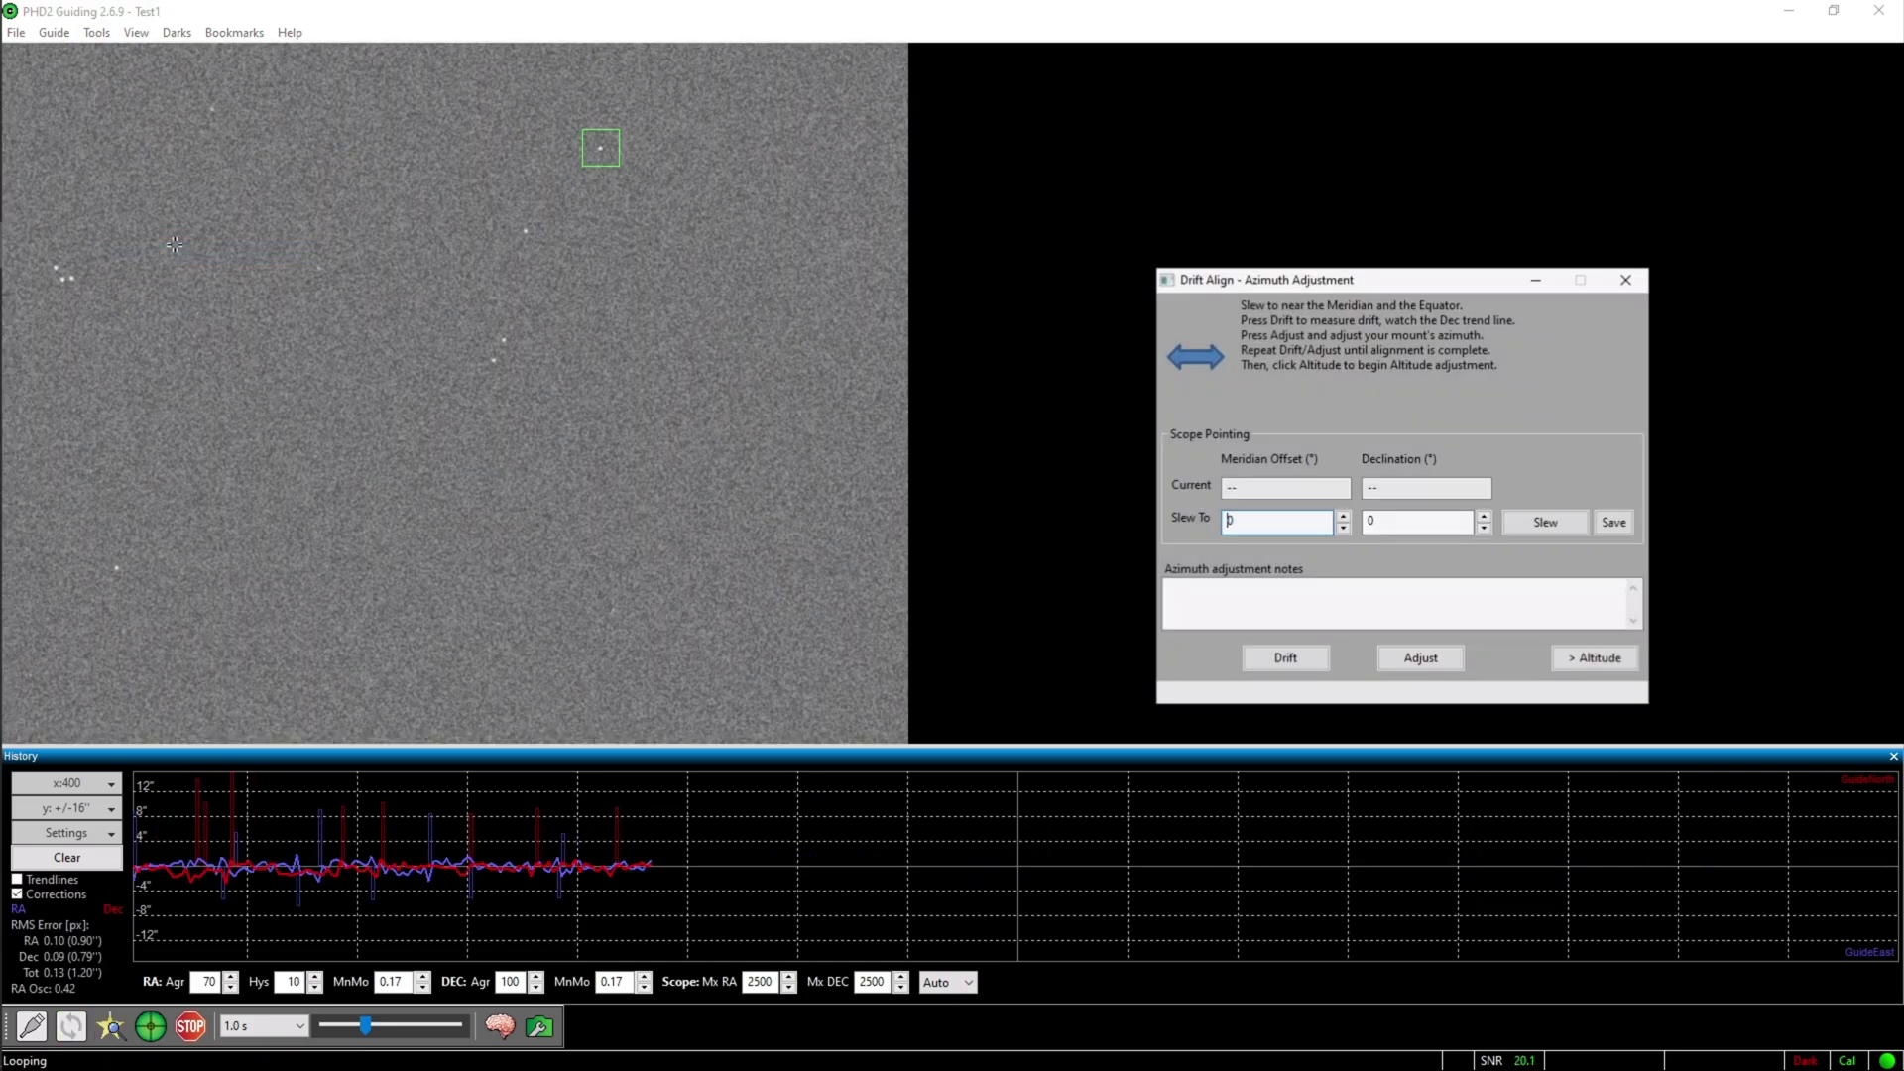
{"action": "left_click_drag", "start_coordinate": [1293, 281], "coordinate": [1202, 304]}
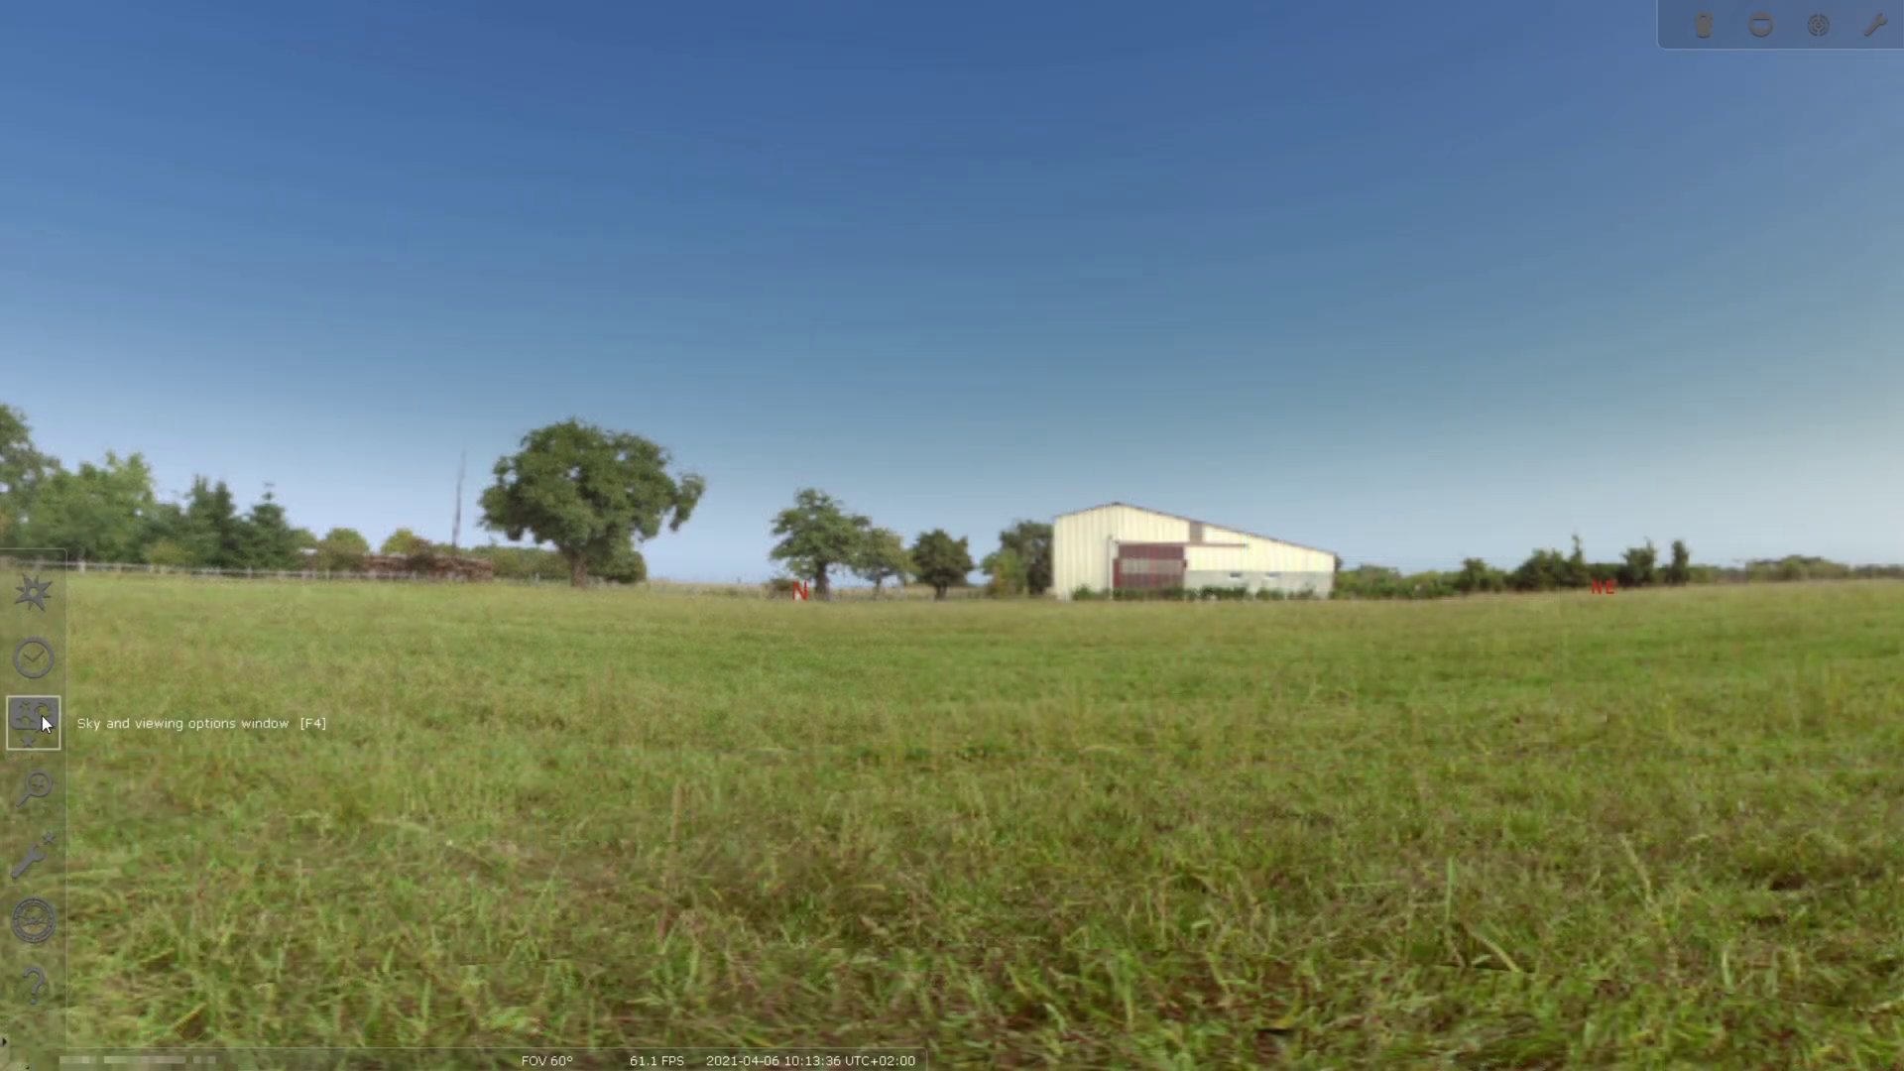
- Turn on the Meridian line in Stellarium's sky markings
{"action": "left_click", "coordinate": [44, 723]}
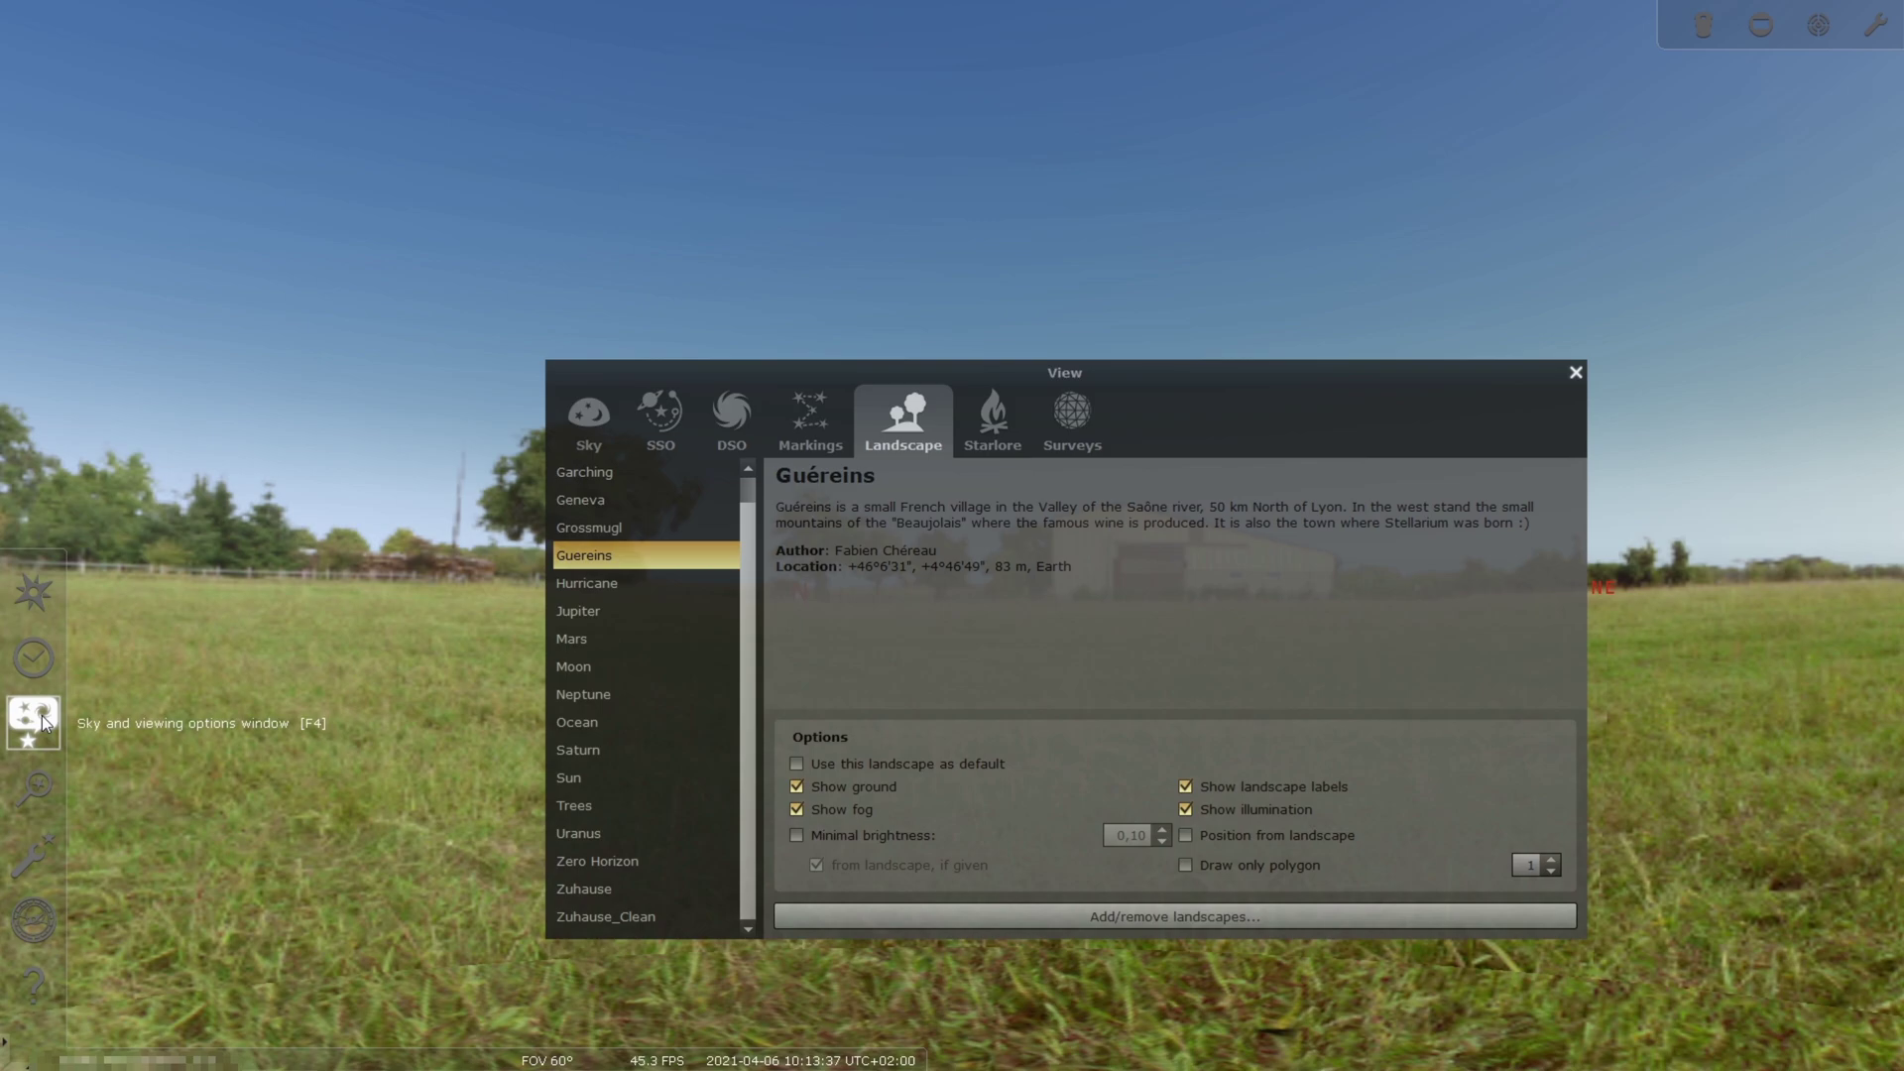
{"action": "left_click", "coordinate": [819, 417]}
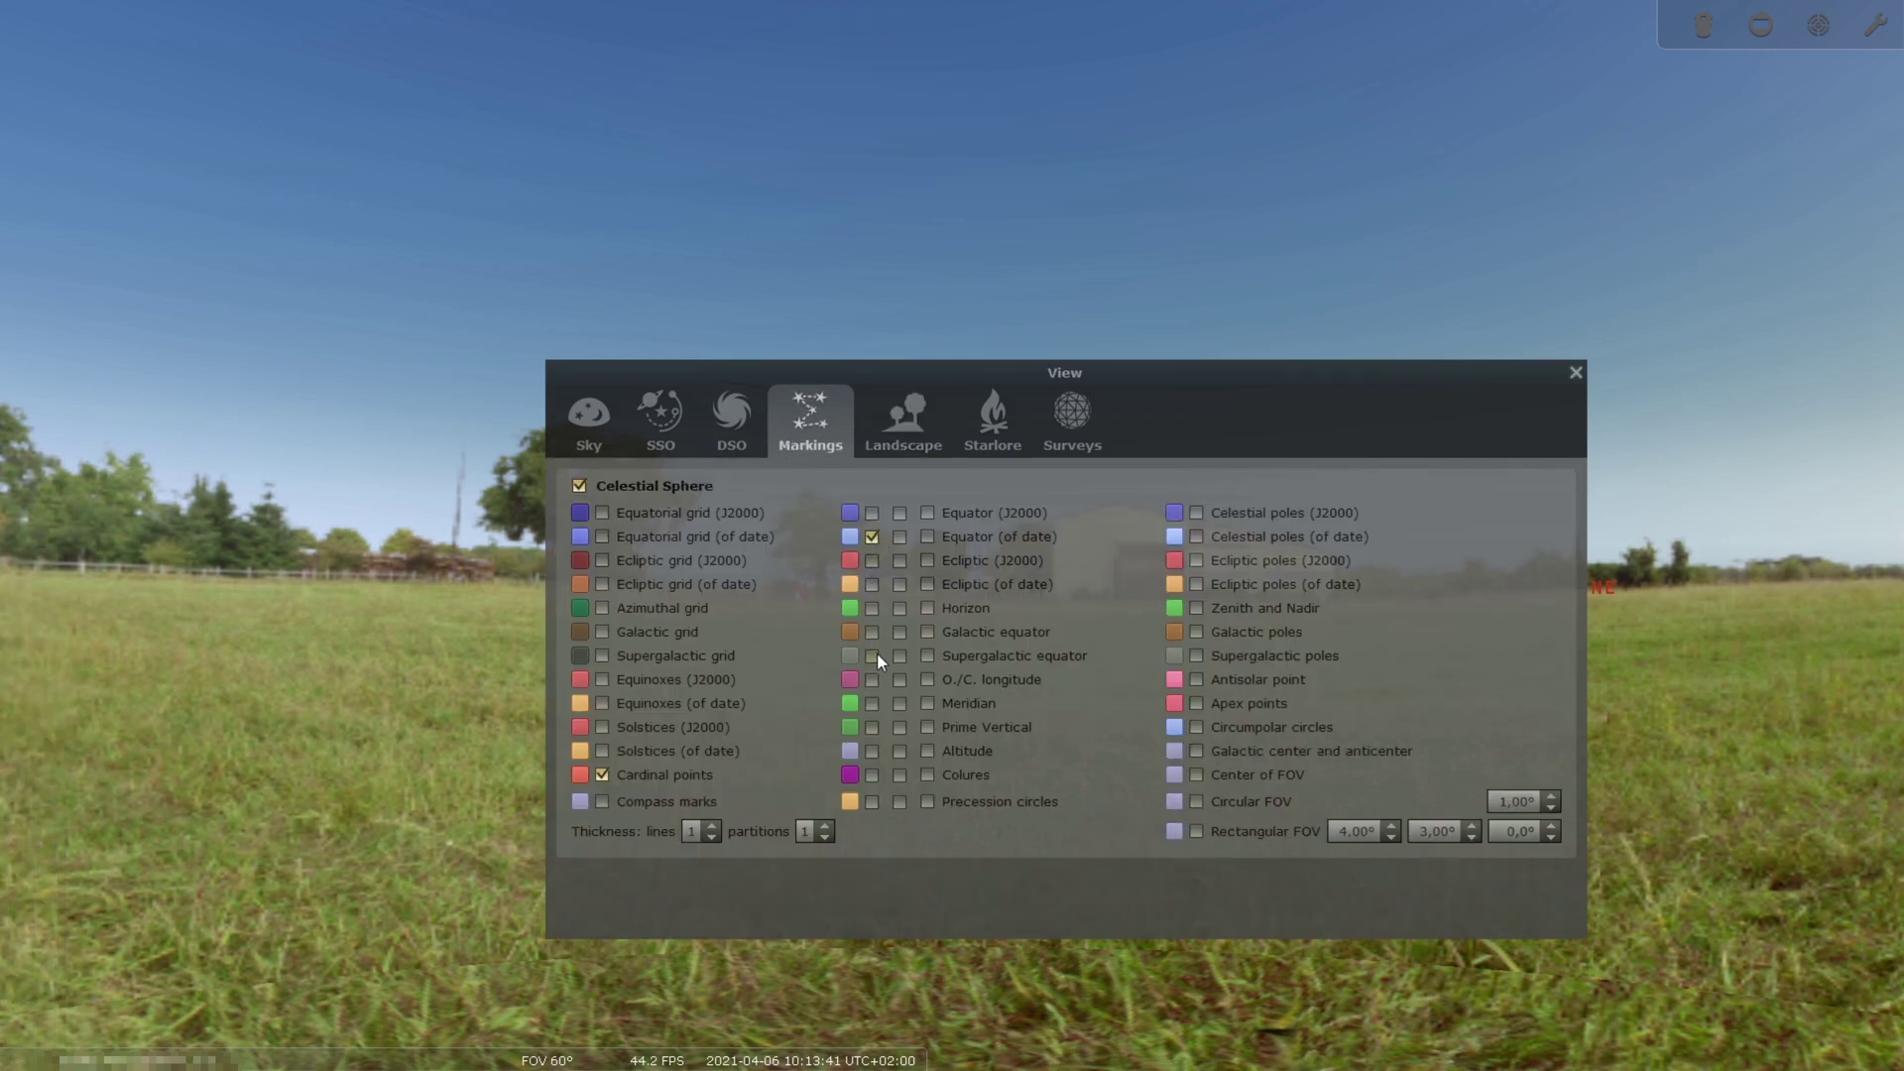
{"action": "left_click", "coordinate": [871, 704]}
{"action": "left_click", "coordinate": [1576, 373]}
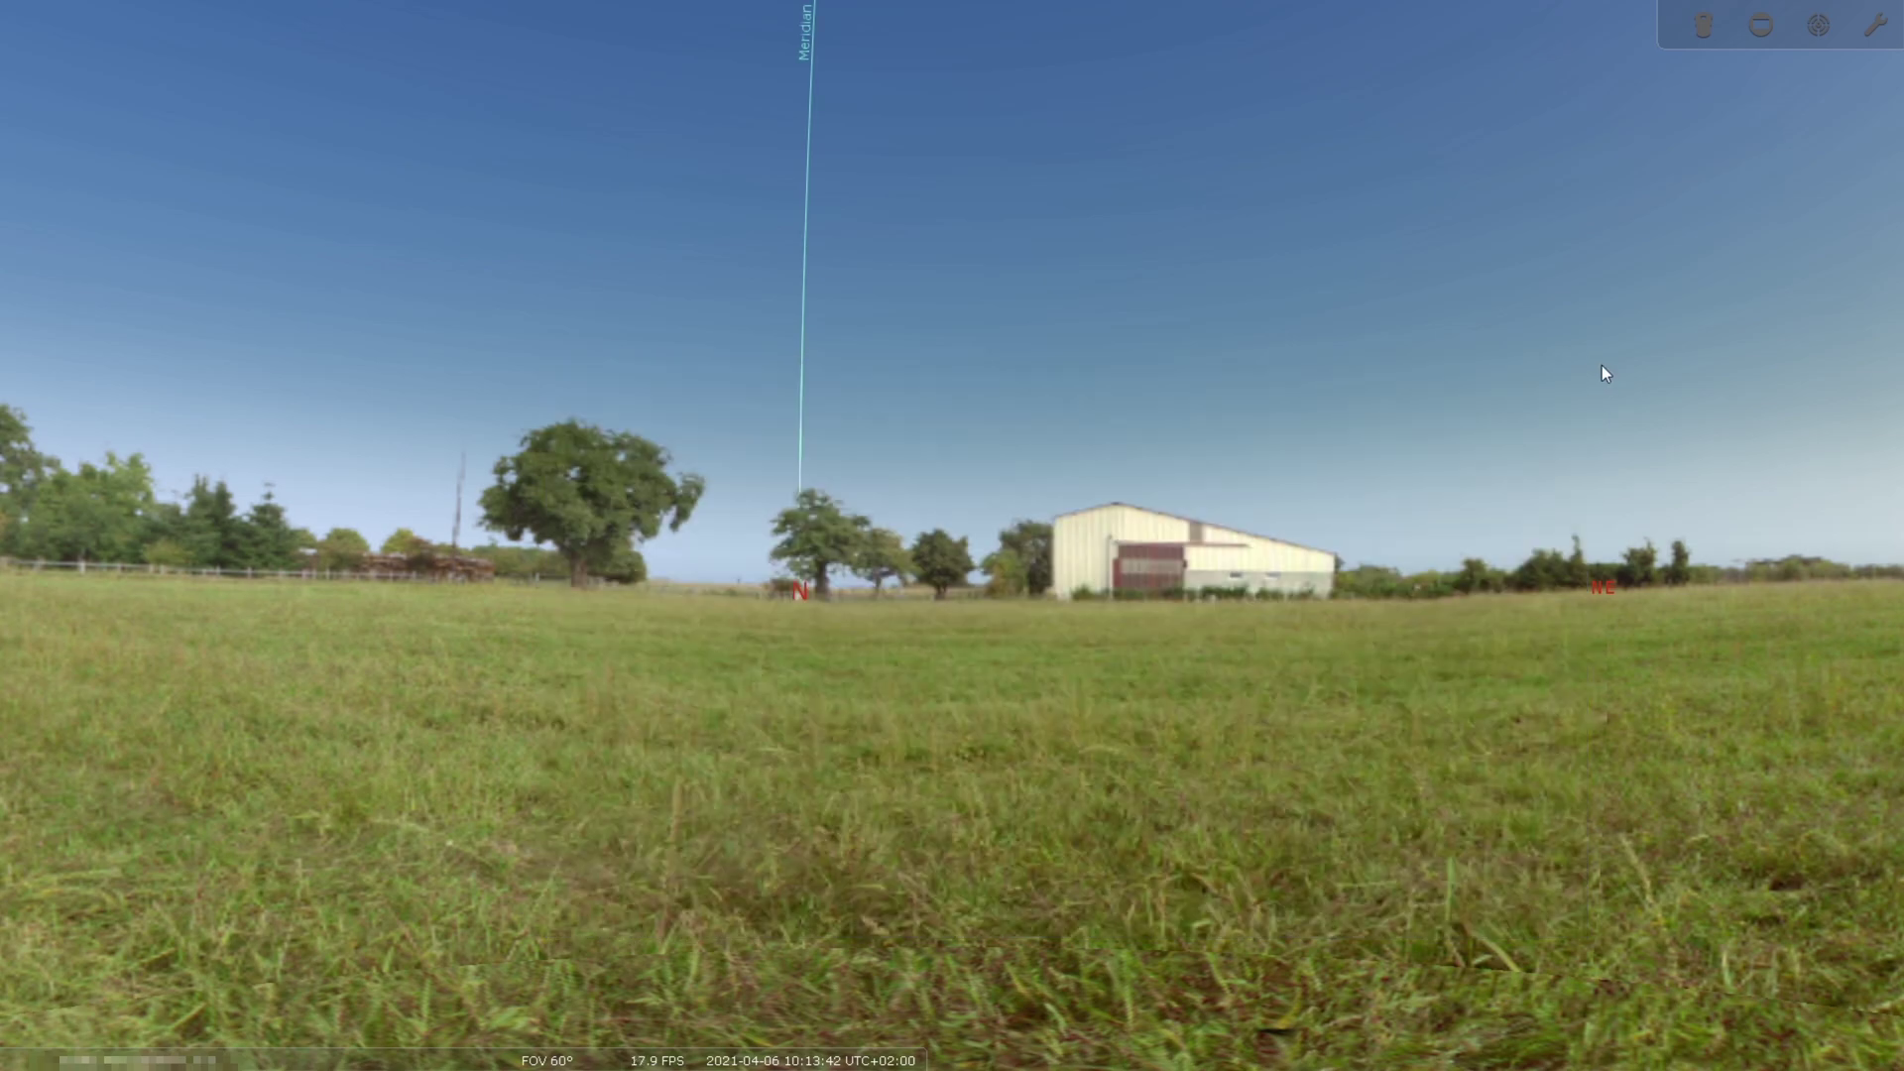
- Center the view on the point where the meridian crosses the celestial equator
{"action": "left_click_drag", "start_coordinate": [1603, 365], "coordinate": [961, 337]}
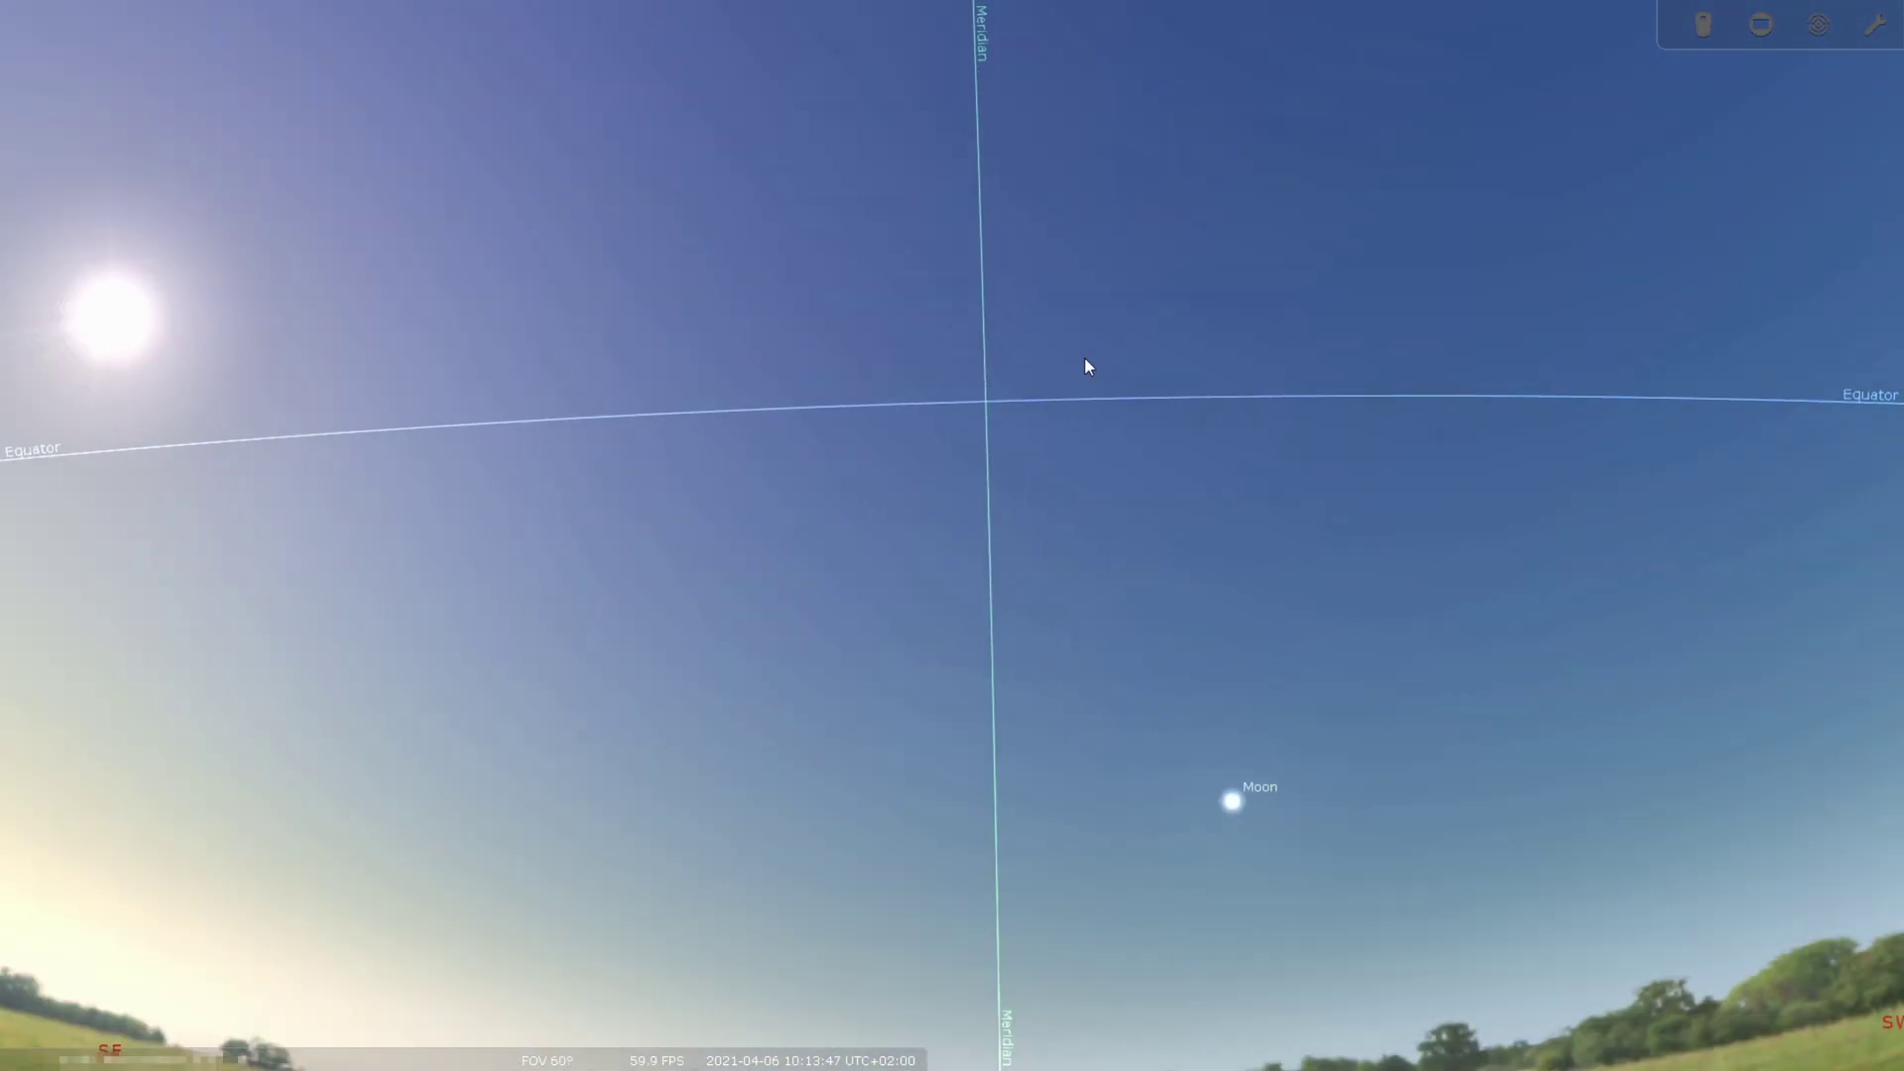
{"action": "scroll", "coordinate": [1103, 265], "scroll_direction": "up", "scroll_amount": 3}
{"action": "left_click_drag", "start_coordinate": [1103, 265], "coordinate": [960, 387]}
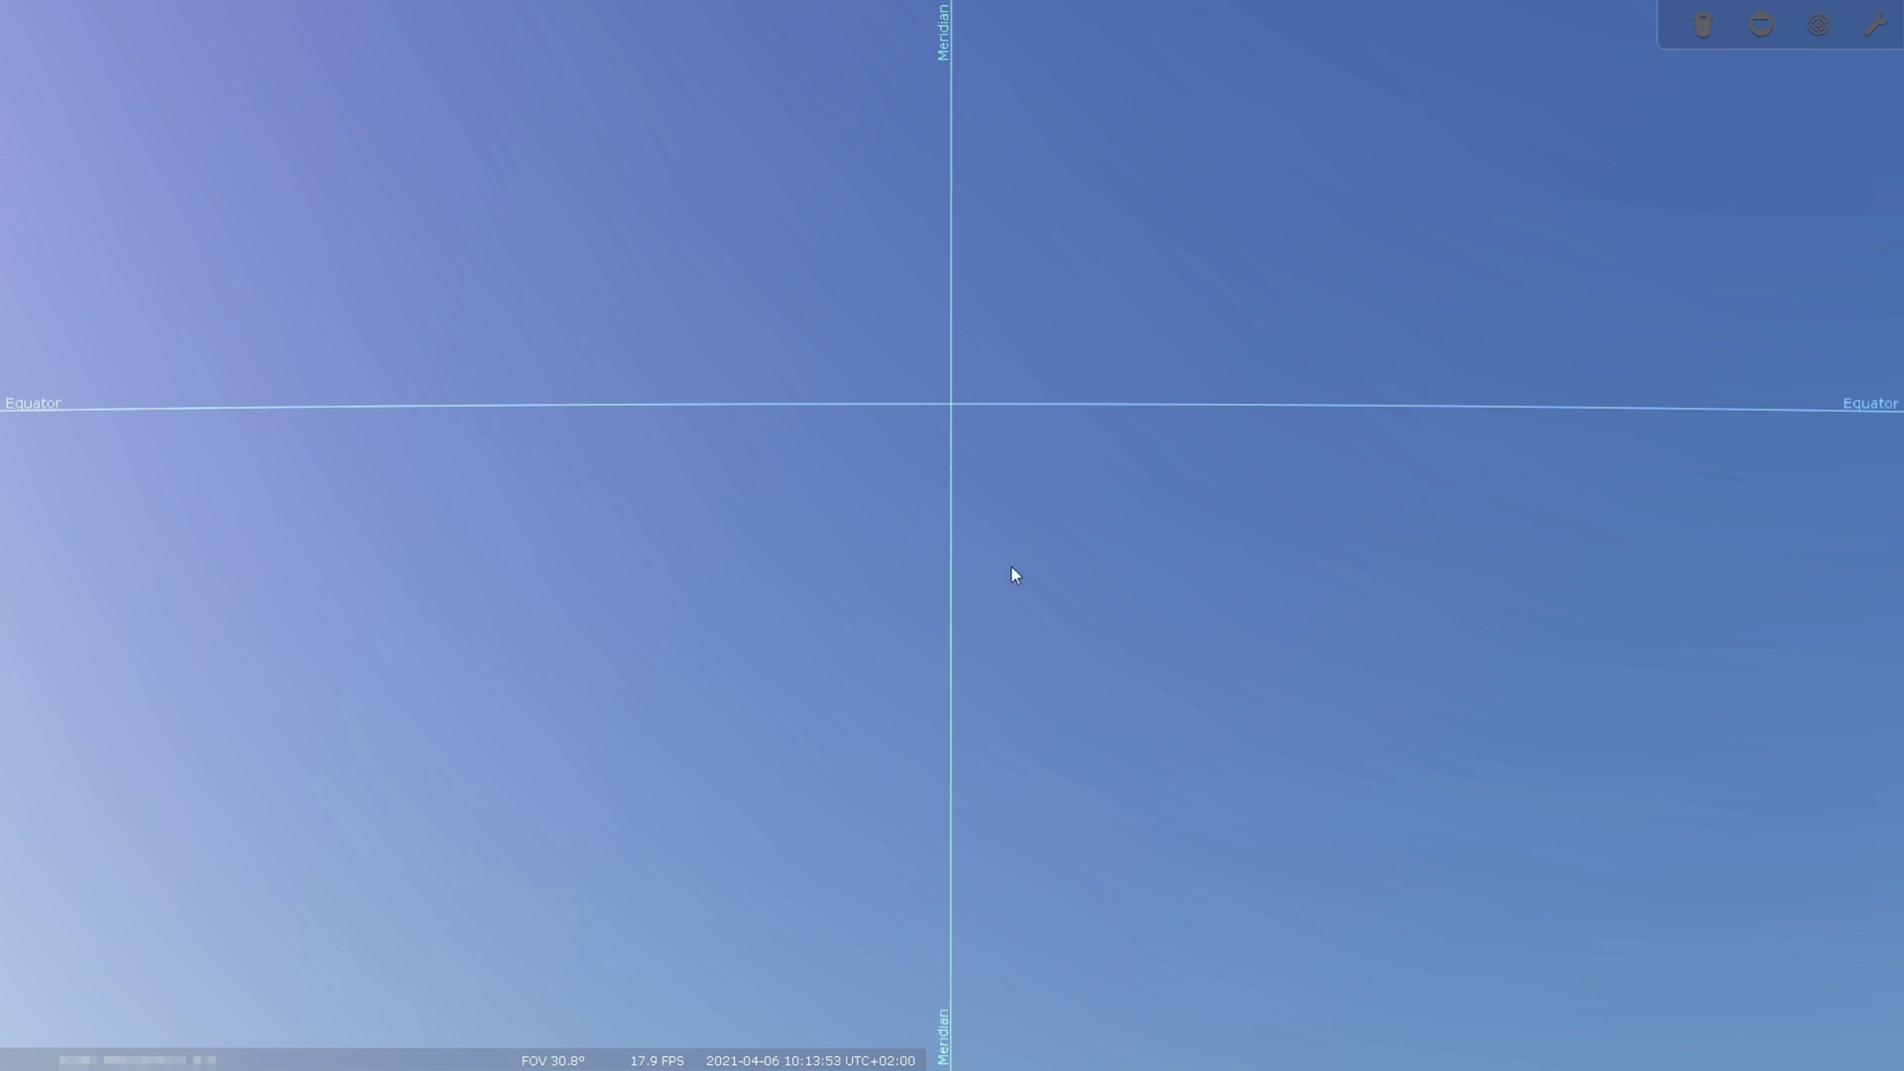
{"action": "scroll", "coordinate": [1012, 575], "scroll_direction": "down", "scroll_amount": 2}
{"action": "scroll", "coordinate": [1012, 588], "scroll_direction": "down", "scroll_amount": 2}
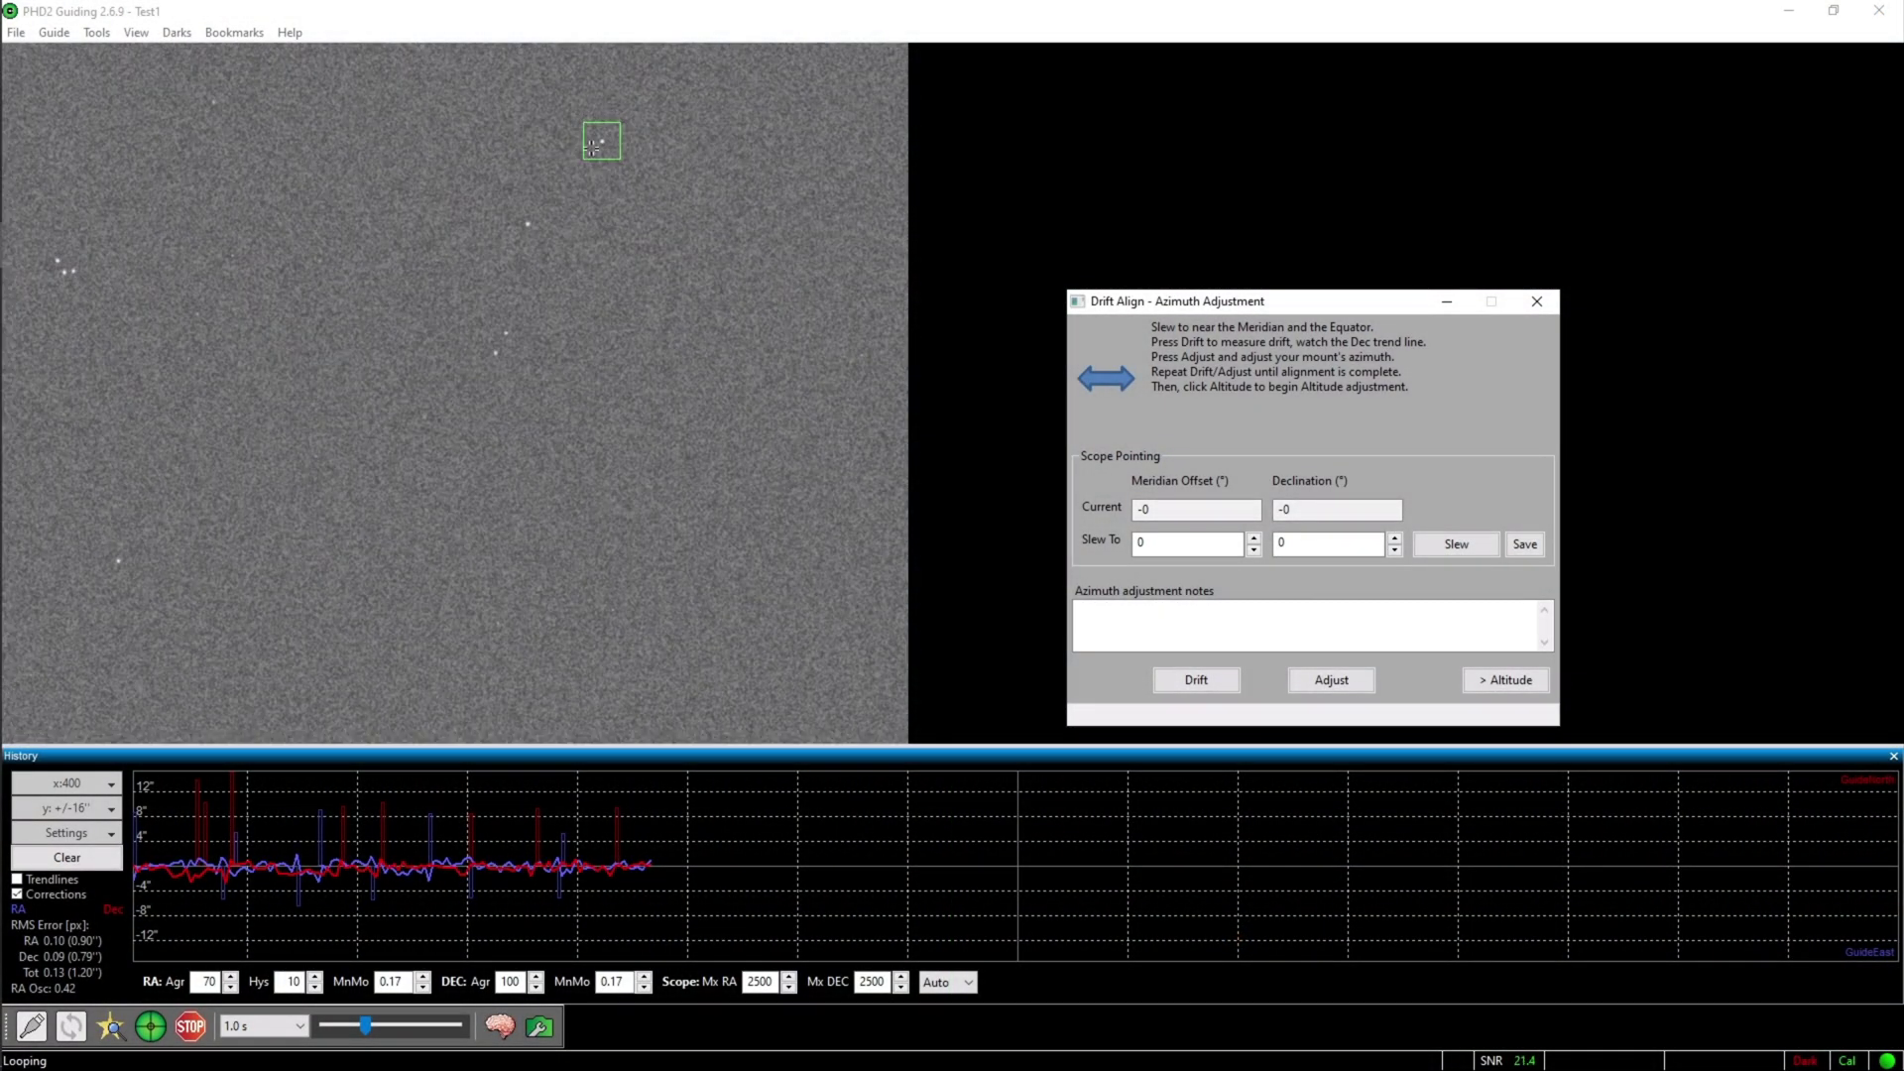
- Measure azimuth drift until it shows a 14.04' polar alignment error, then stop to adjust
{"action": "left_click", "coordinate": [1195, 682]}
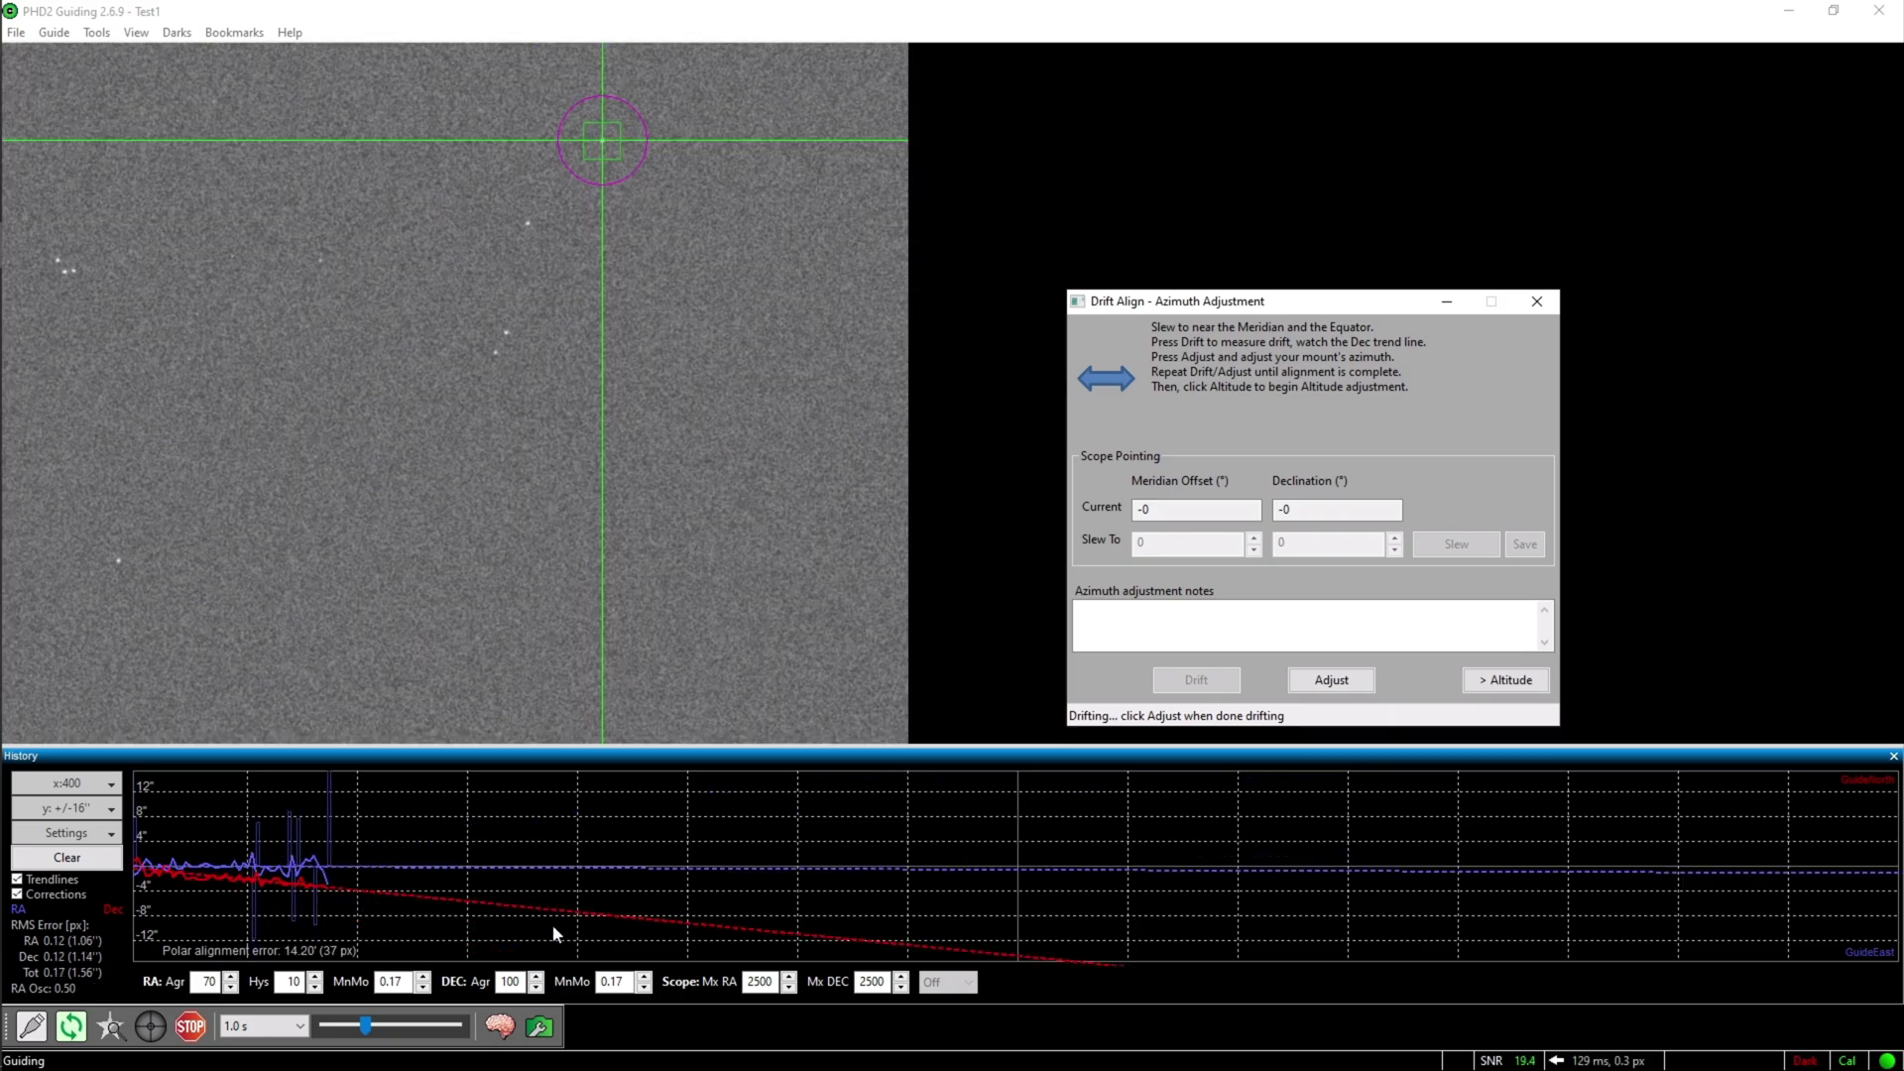
{"action": "left_click", "coordinate": [1348, 681]}
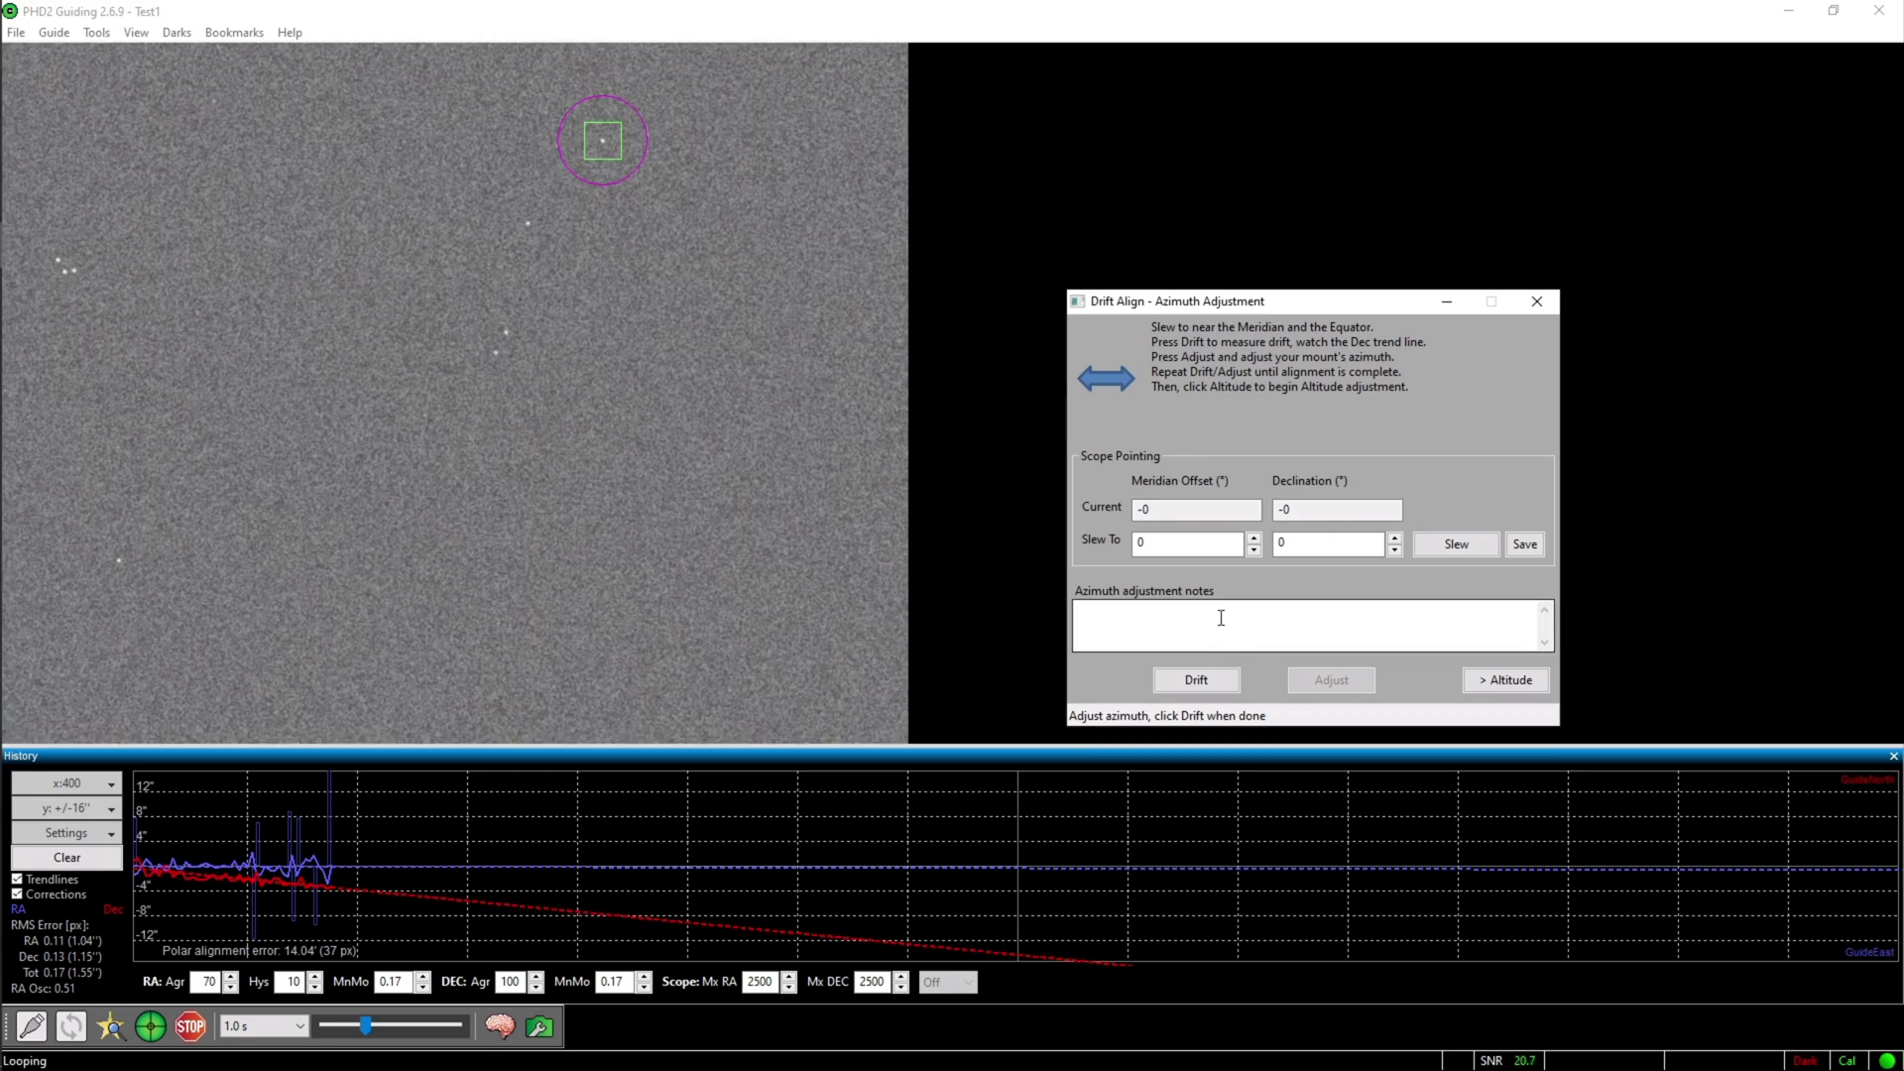
{"action": "left_click", "coordinate": [1220, 618]}
- Paste the azimuth note 'trend line down => adjust to the right'
{"action": "type", "text": "trend line down => adjust to the right"}
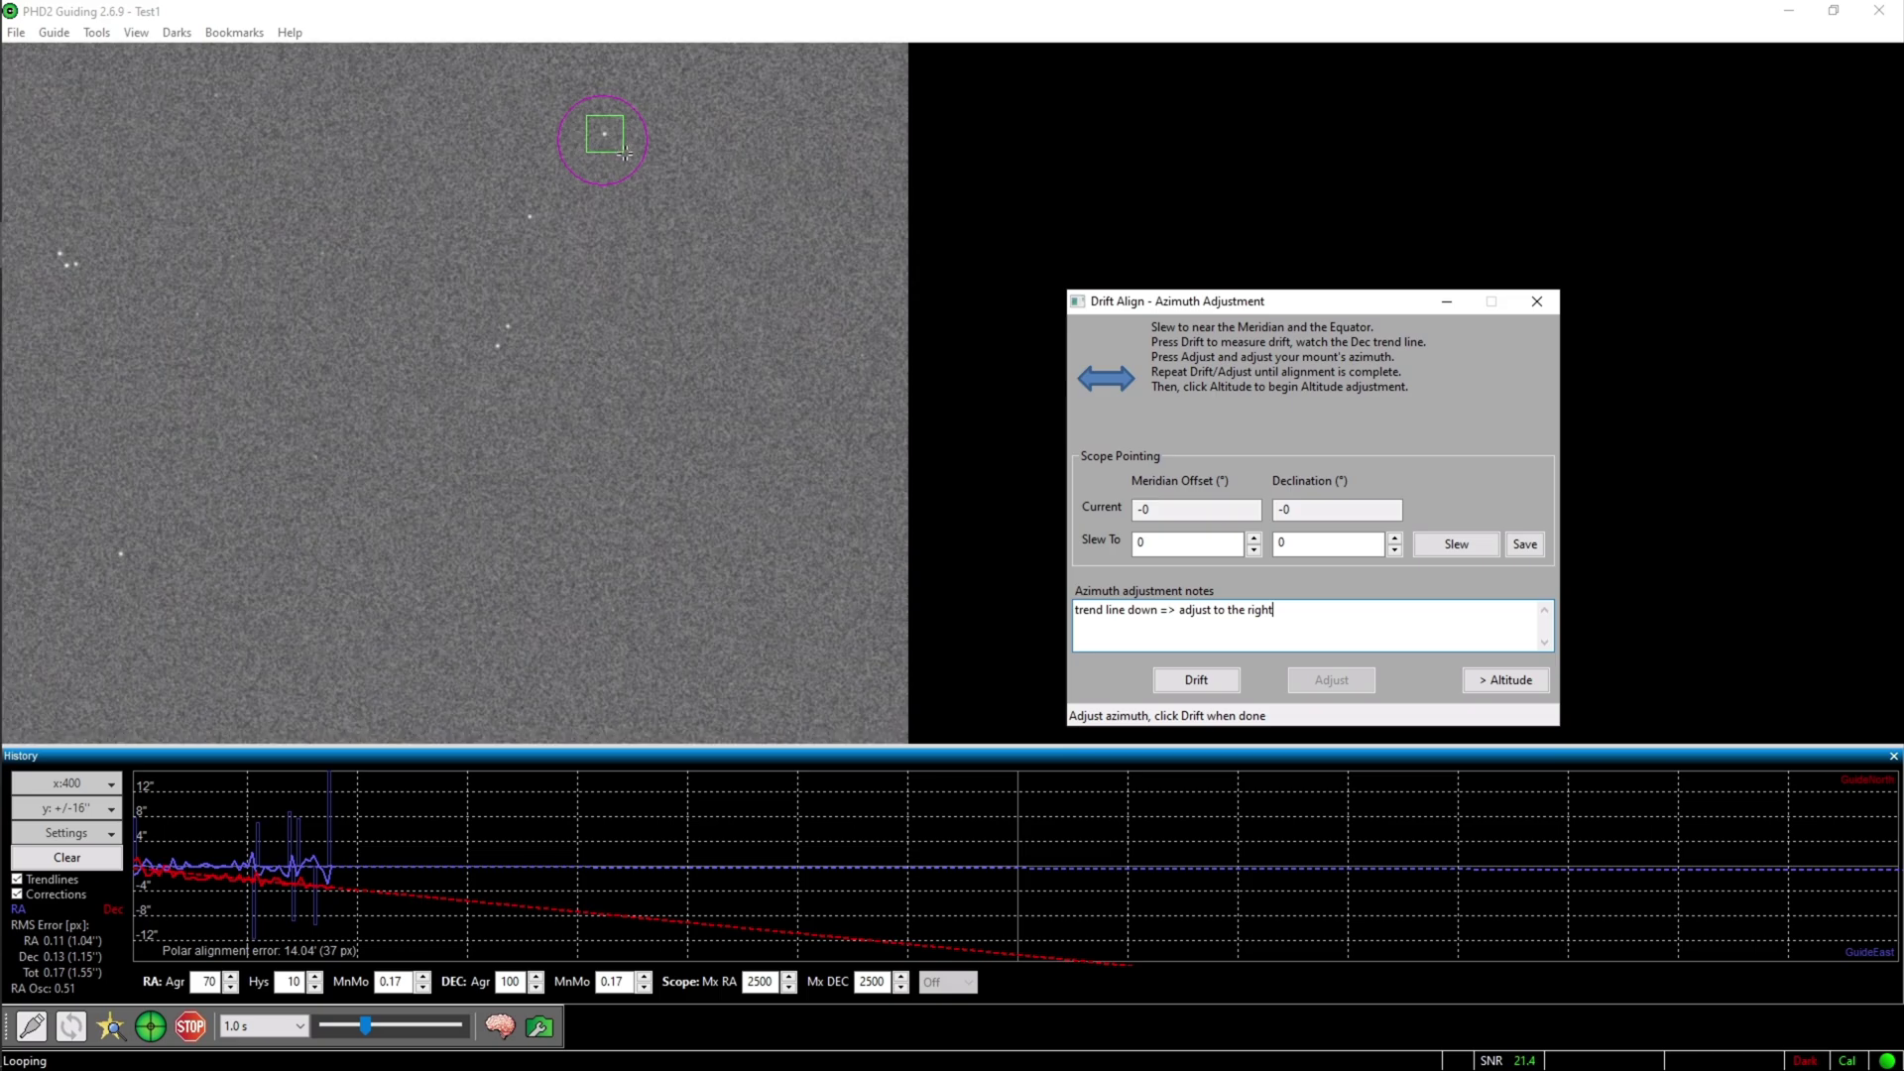
- Re-measure drift after the azimuth correction, then advance to the altitude stage
{"action": "left_click", "coordinate": [1204, 684]}
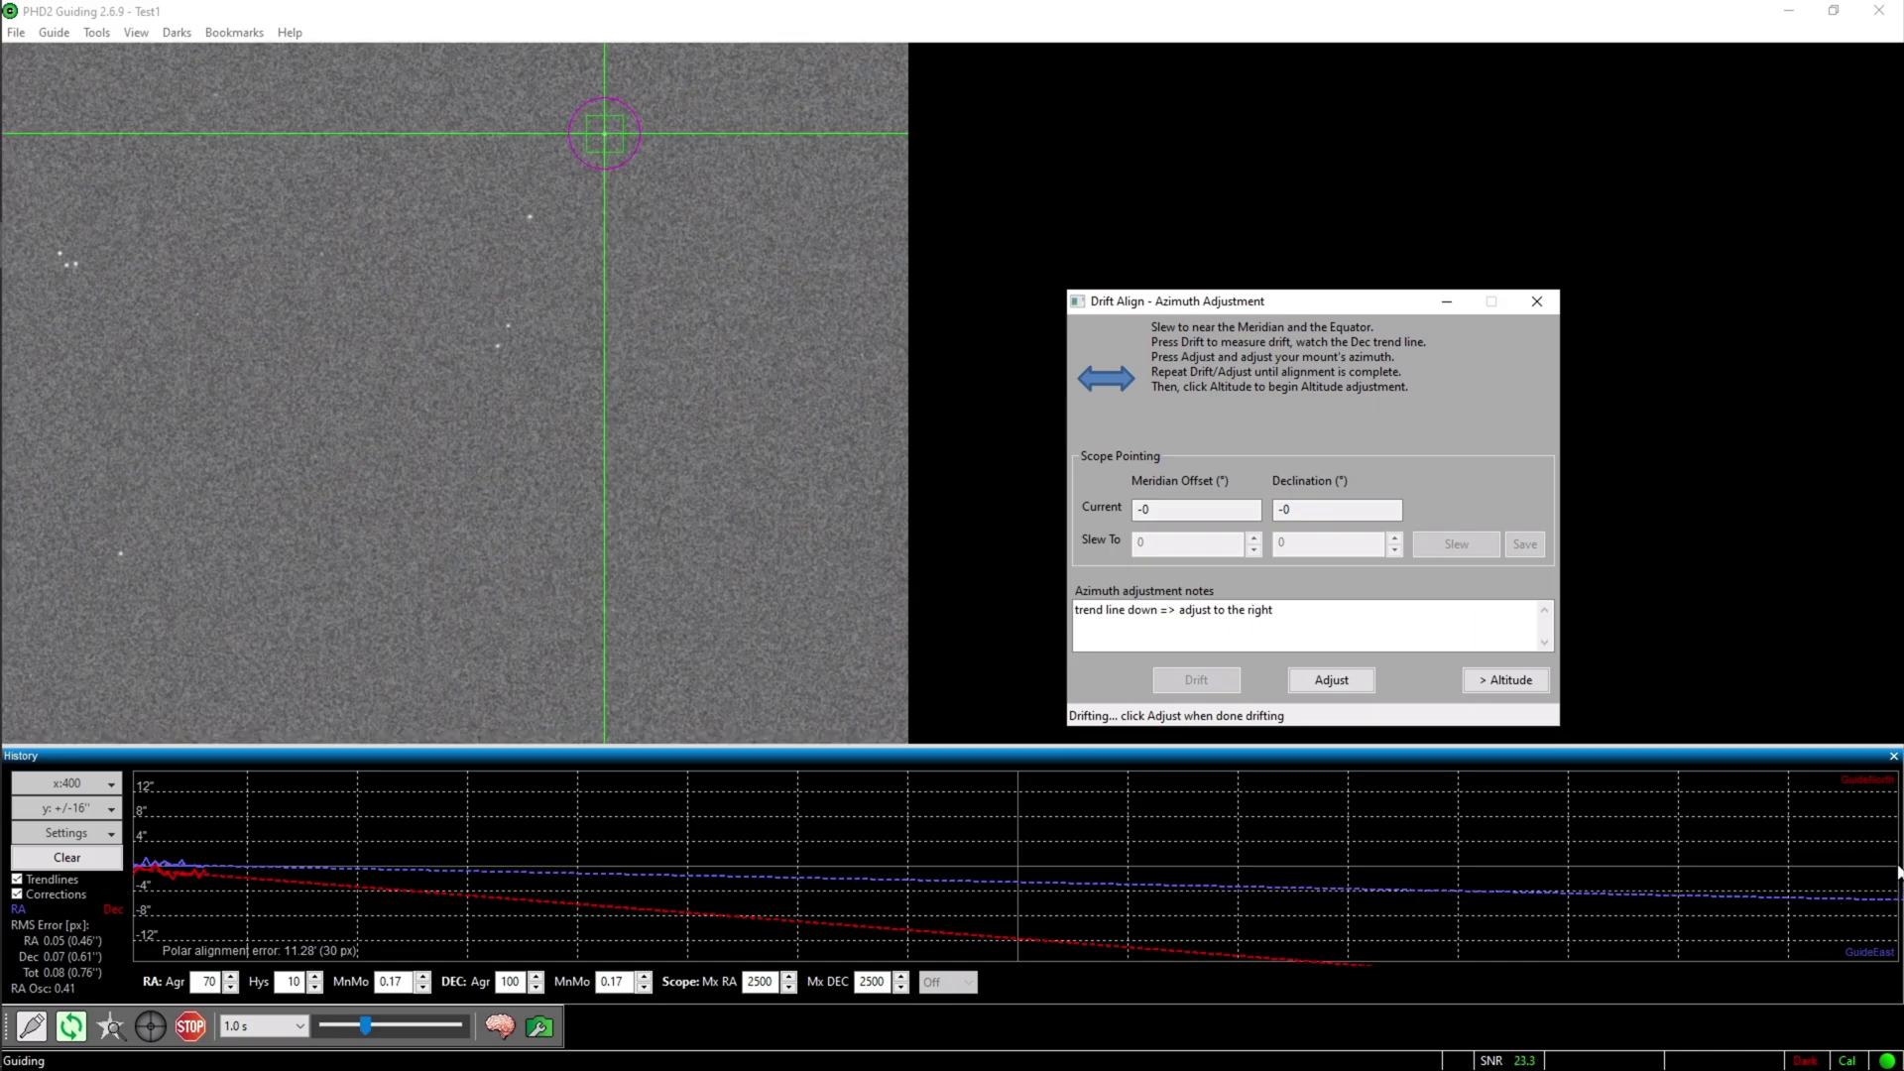
{"action": "left_click", "coordinate": [1515, 683]}
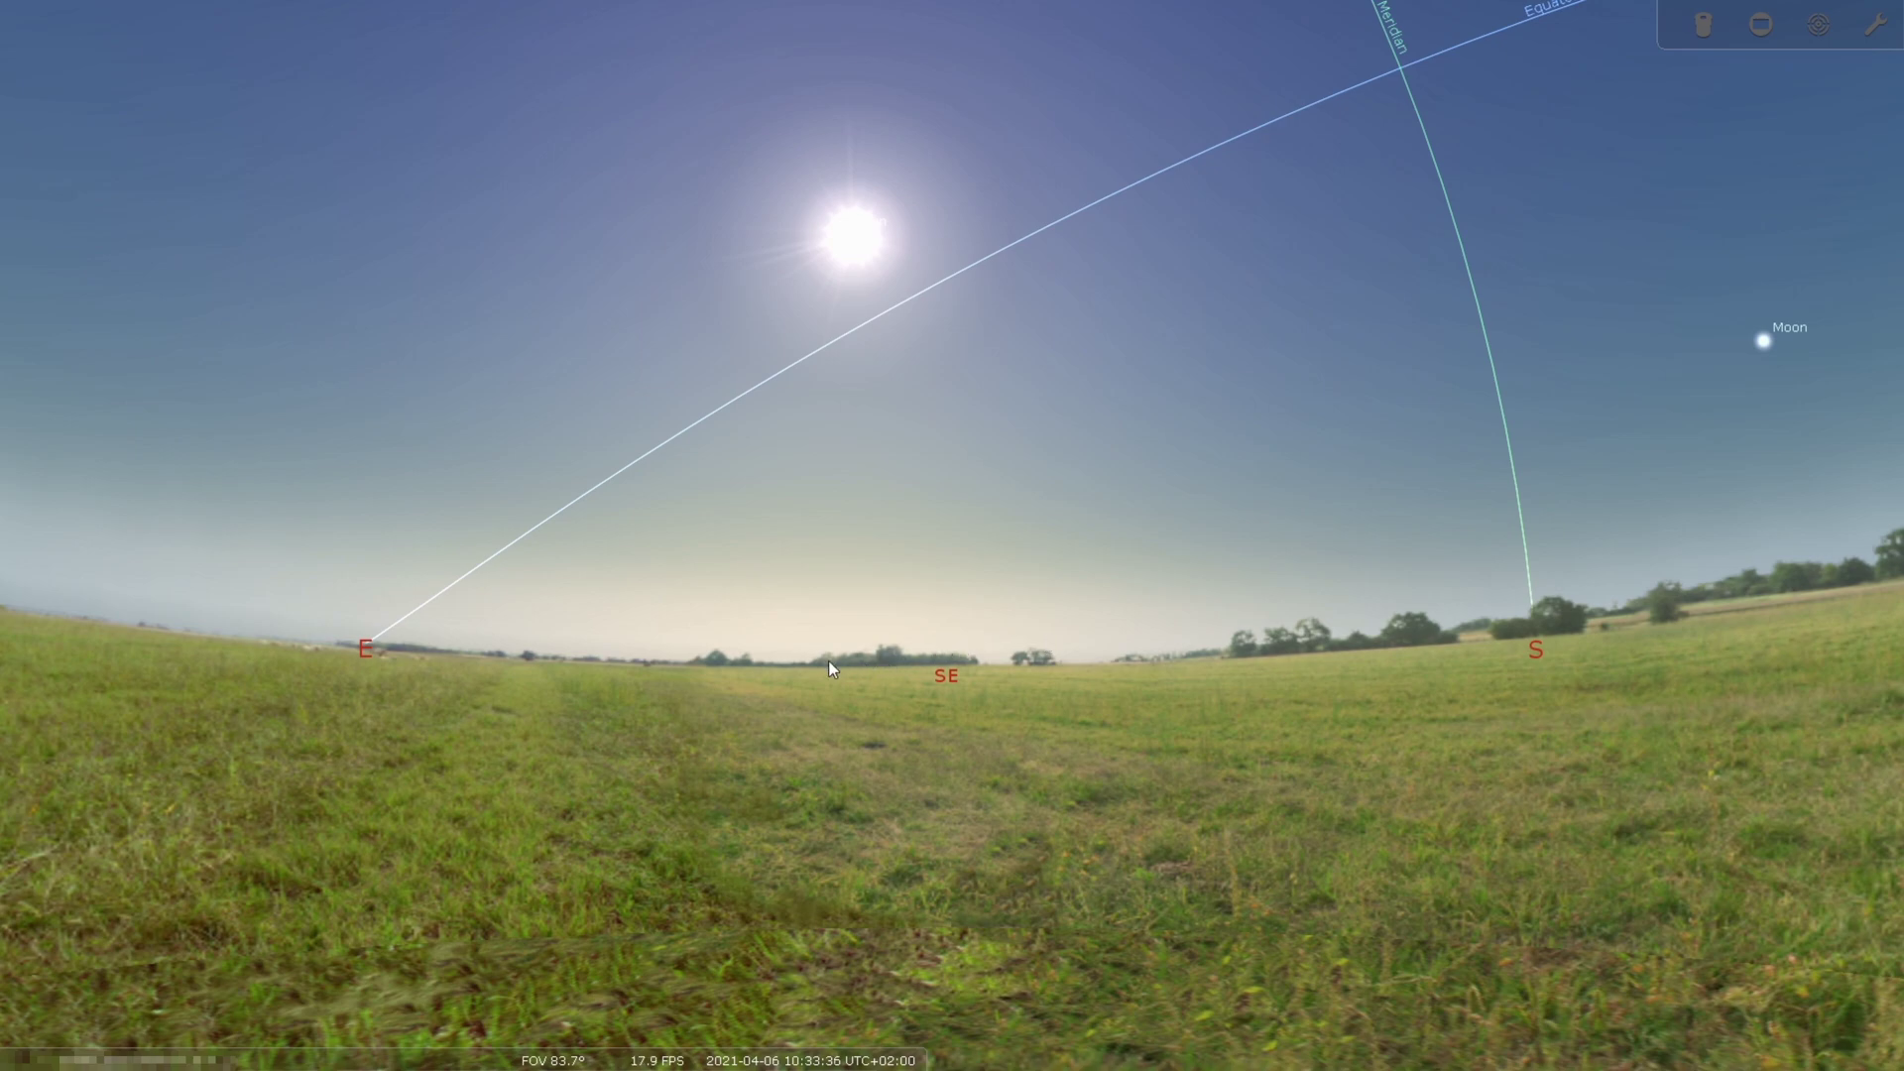
- Pan Stellarium from the eastern horizon round to the west and zoom out
{"action": "left_click_drag", "start_coordinate": [829, 661], "coordinate": [1249, 608]}
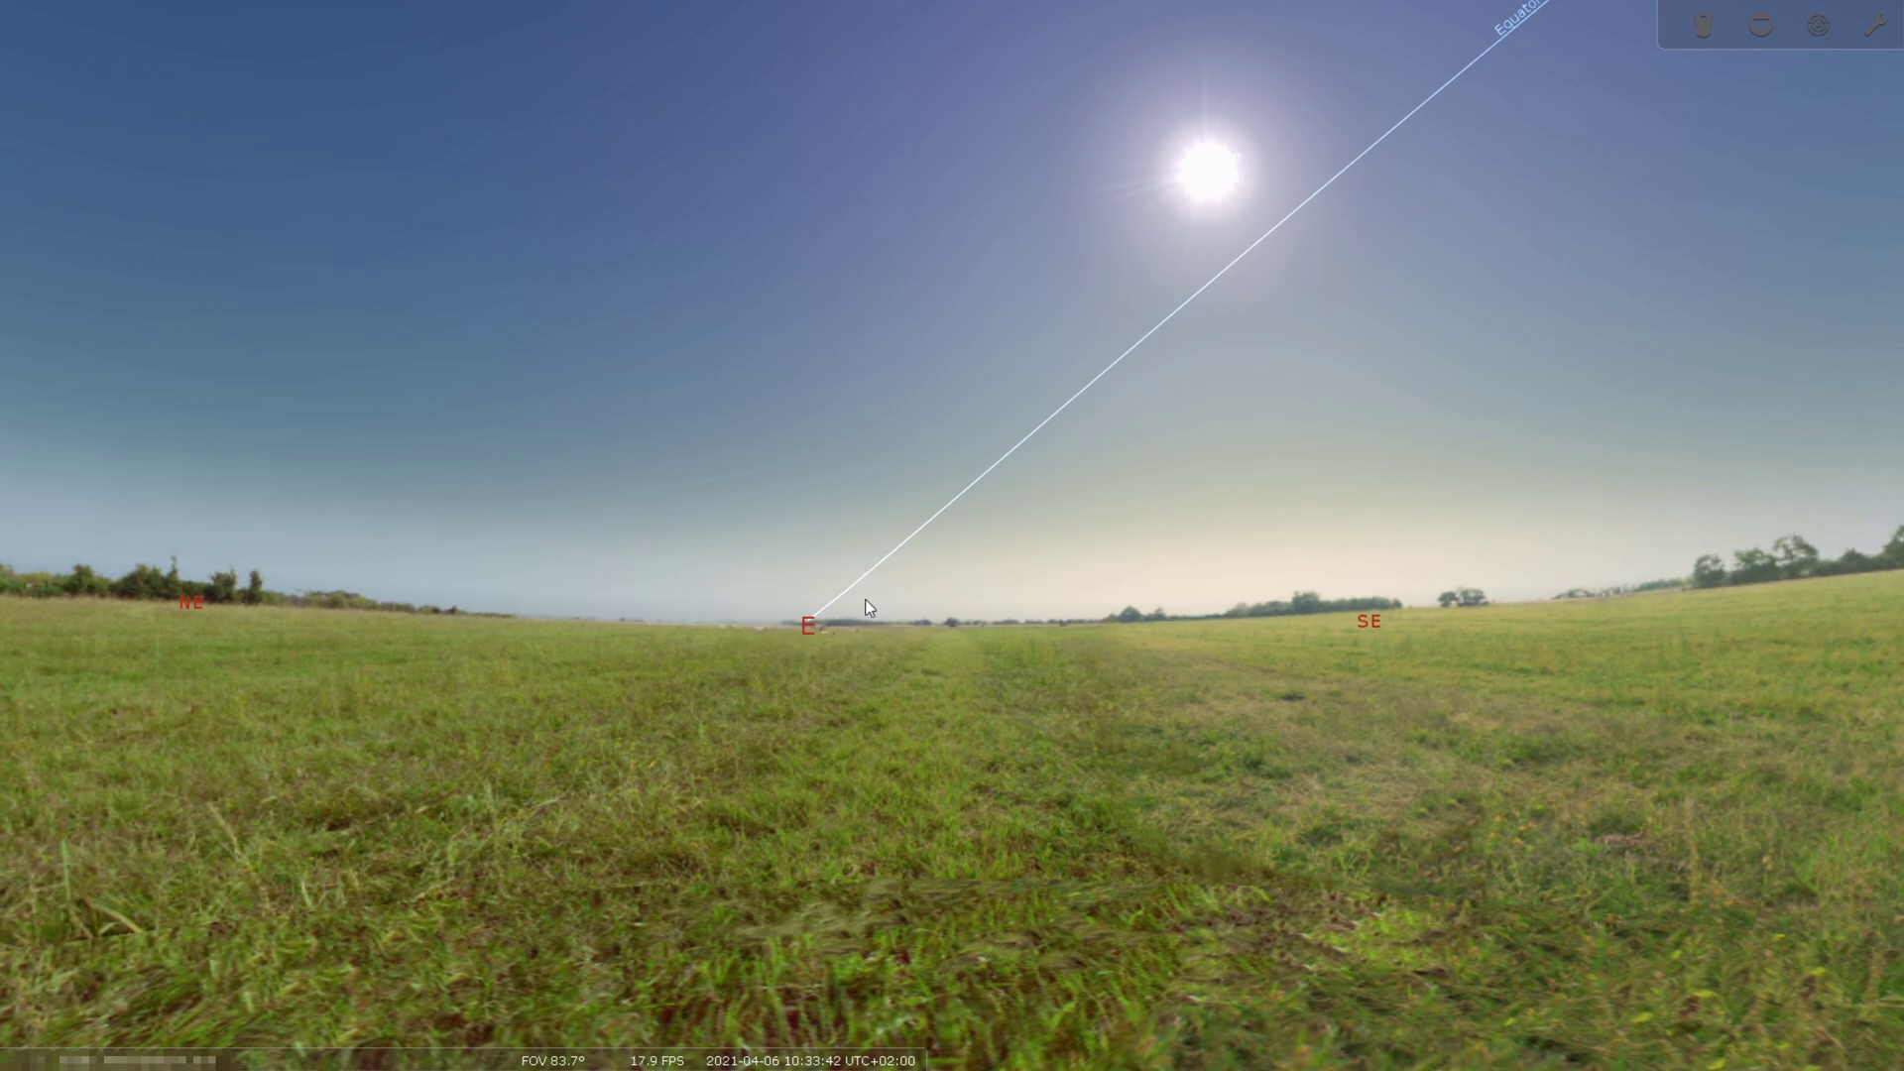
{"action": "key", "text": "Right"}
{"action": "key", "text": "Down"}
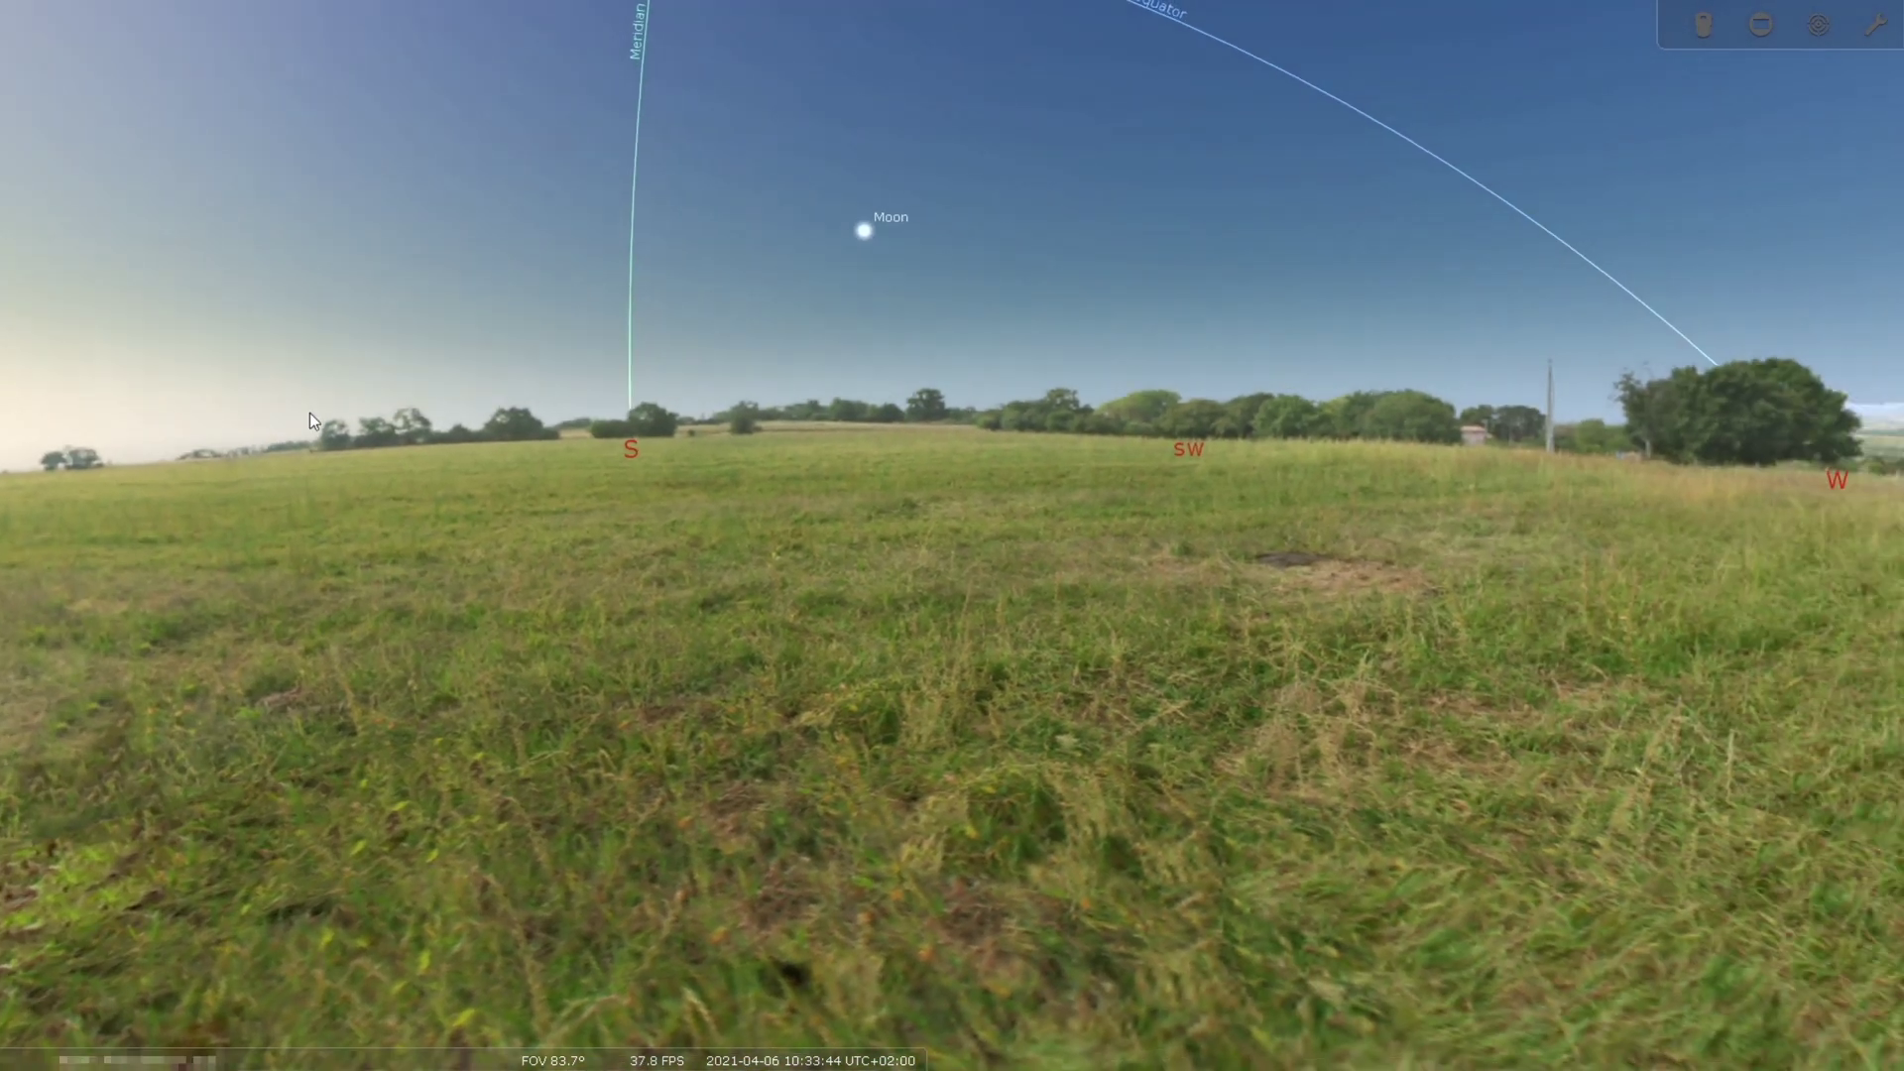
{"action": "key", "text": "Right"}
{"action": "key", "text": "Down"}
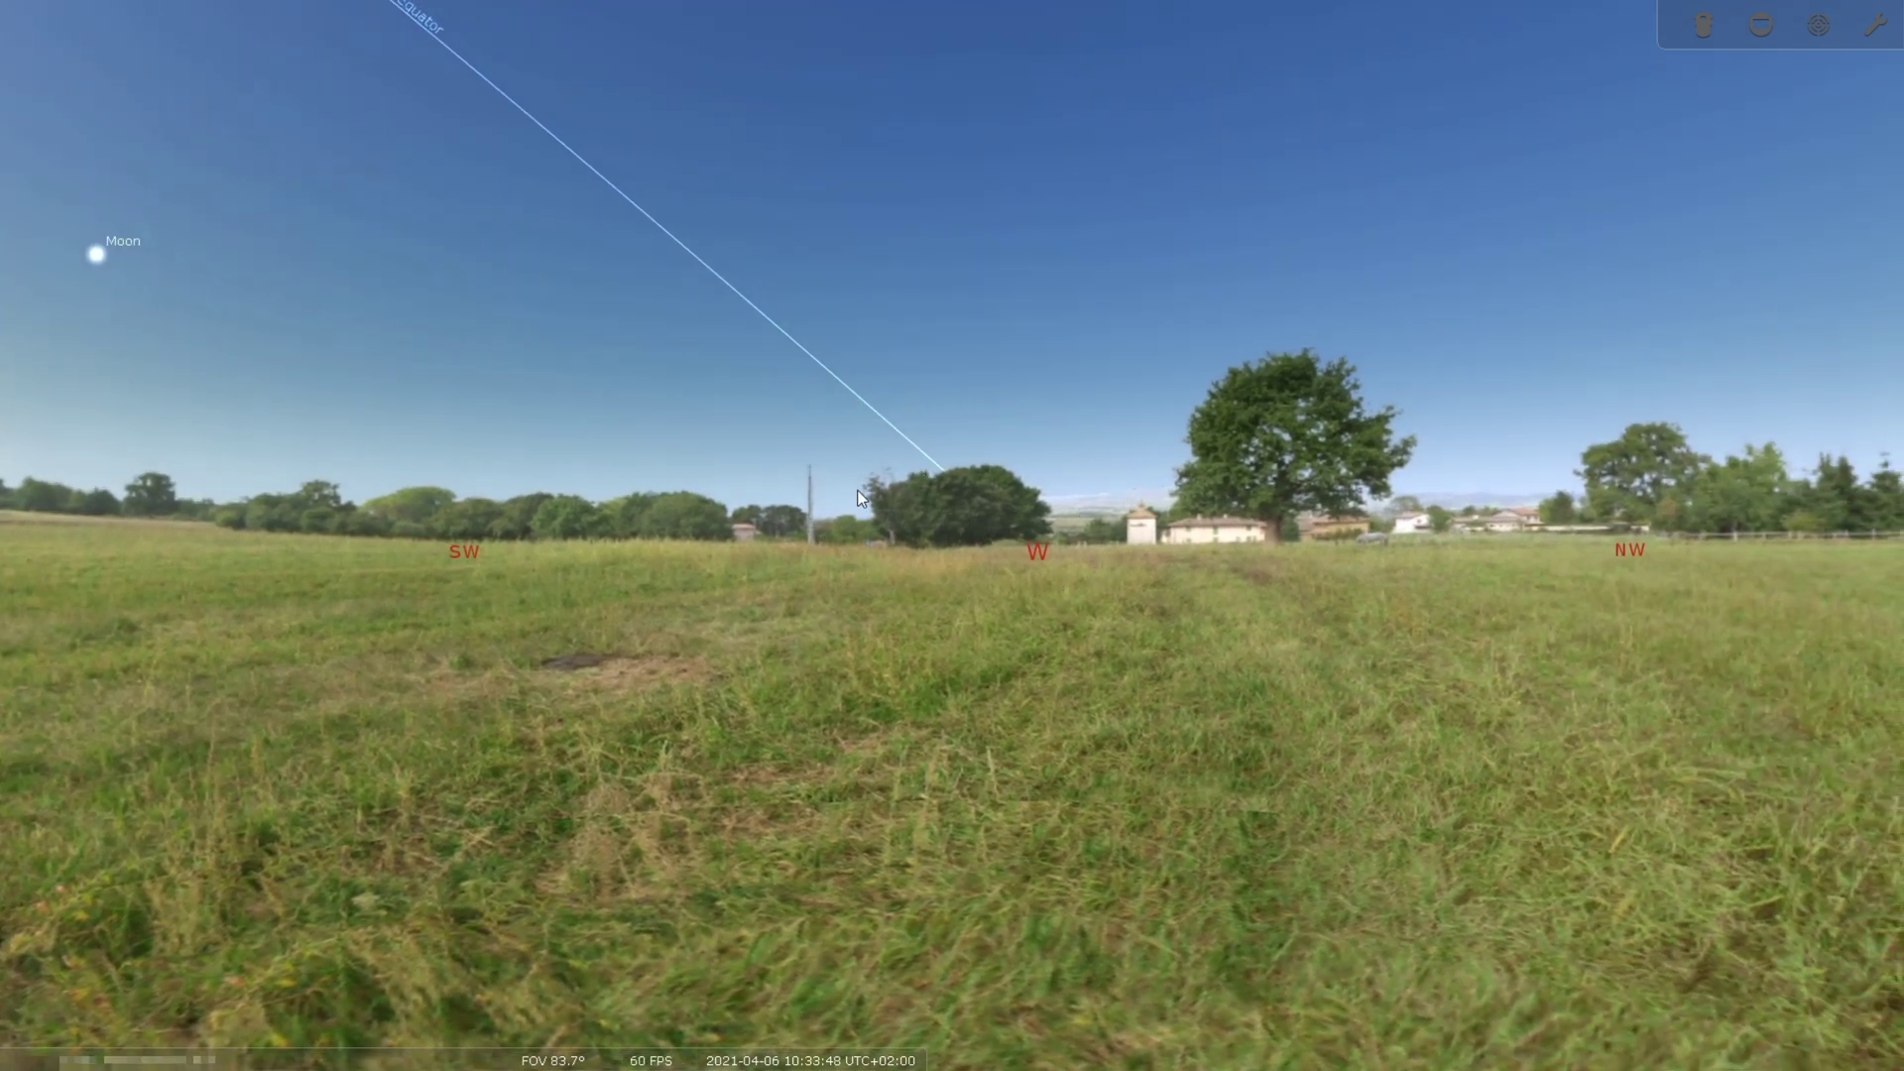
{"action": "scroll", "coordinate": [841, 504], "scroll_direction": "down", "scroll_amount": 2}
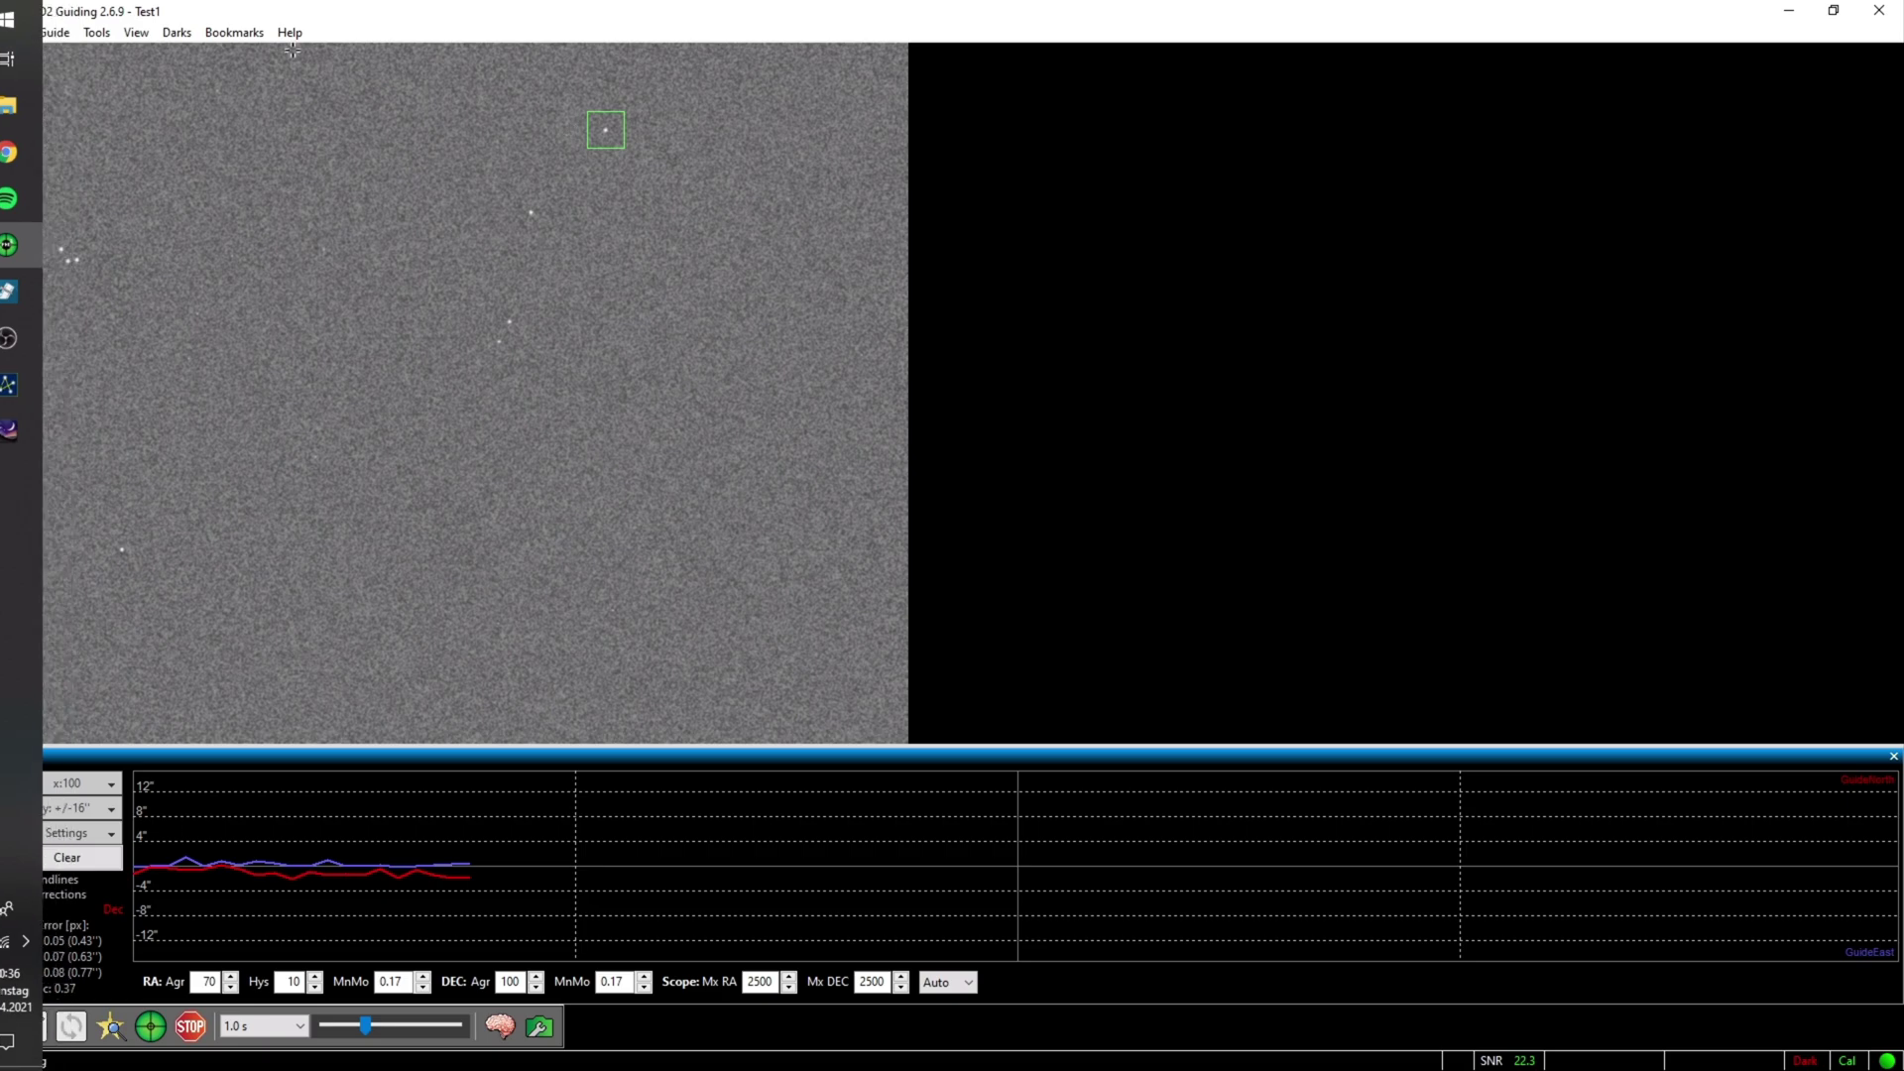
- Open the Guiding Assistant from the Tools menu
{"action": "left_click", "coordinate": [96, 32]}
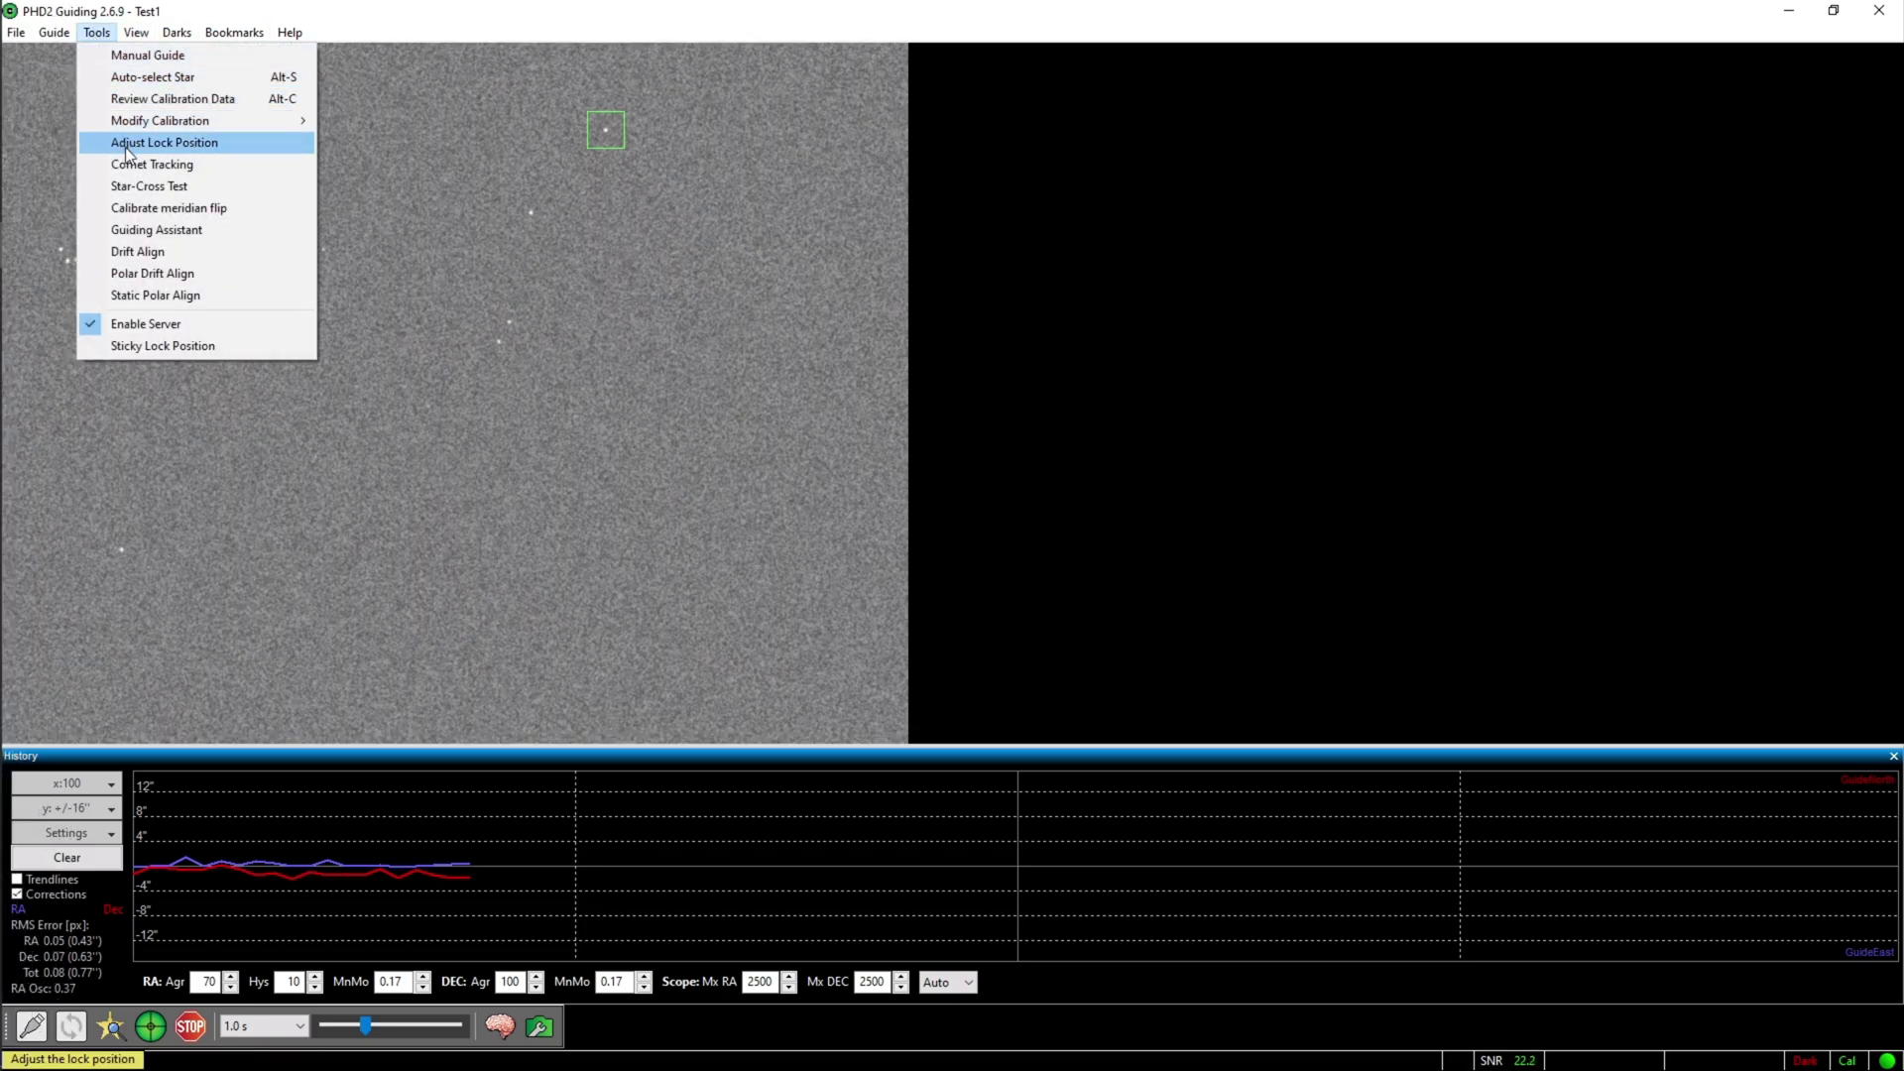
{"action": "left_click", "coordinate": [153, 233]}
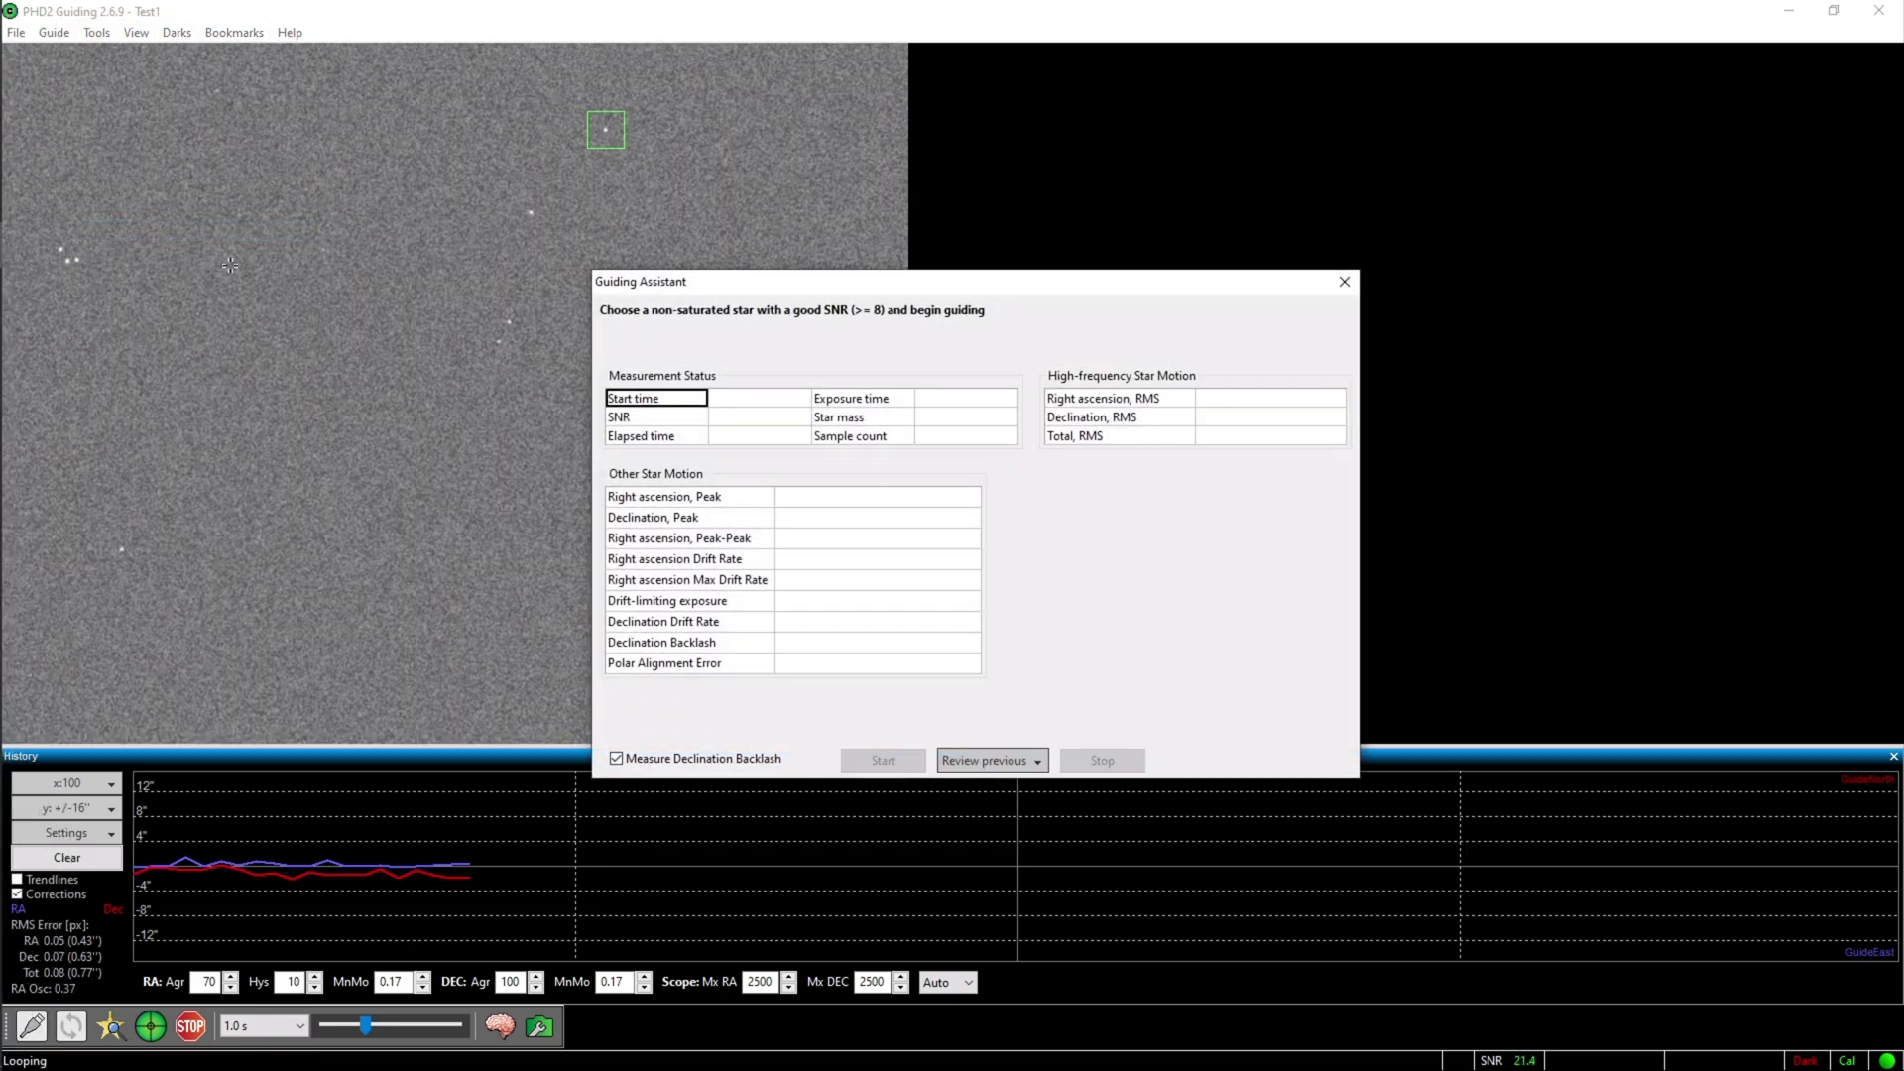